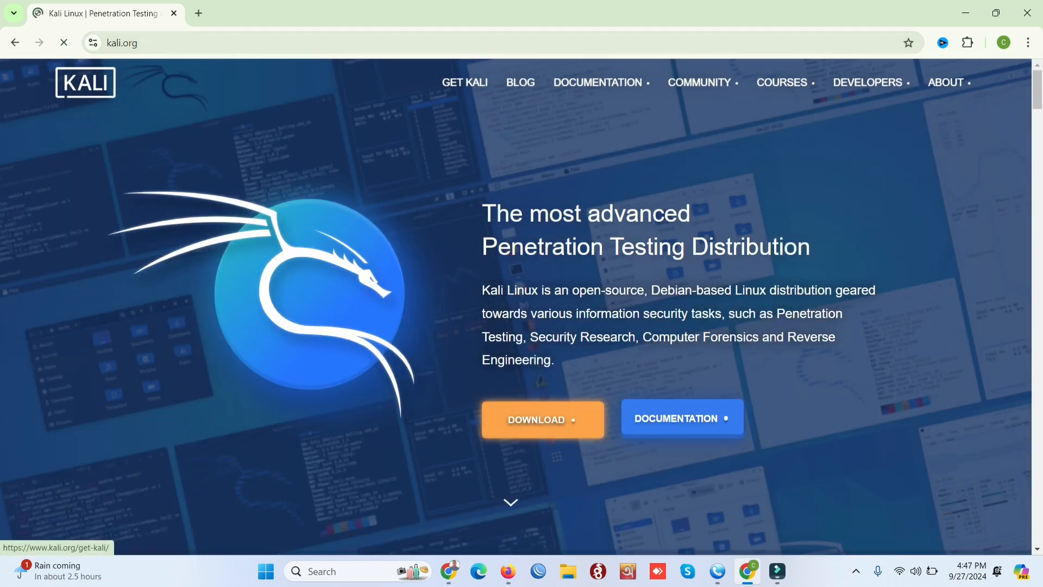
- Download the recommended 64-bit VirtualBox image from the pre-built virtual machines on kali.org
{"action": "left_click", "coordinate": [543, 419]}
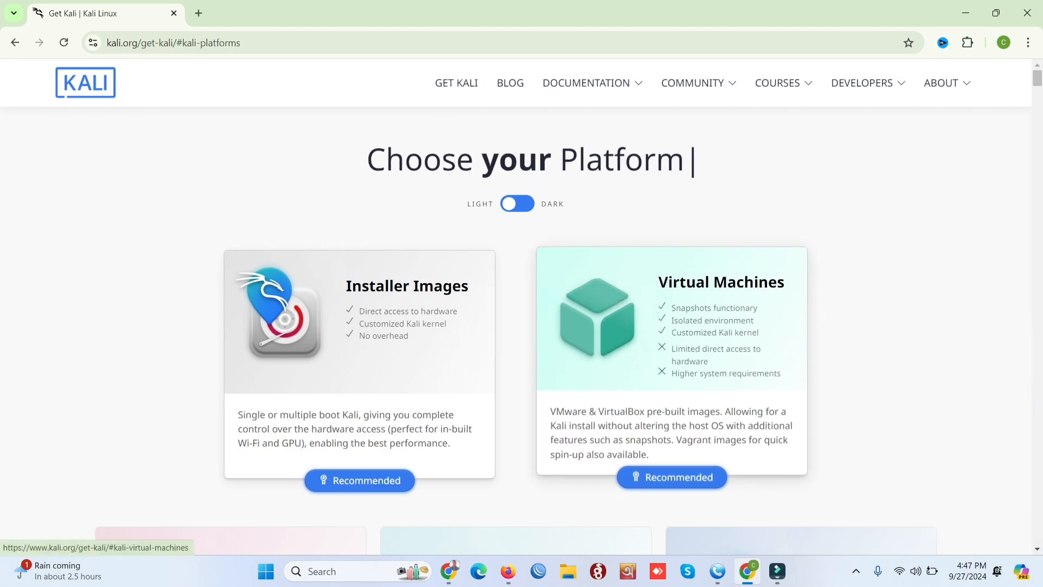
{"action": "left_click", "coordinate": [637, 439]}
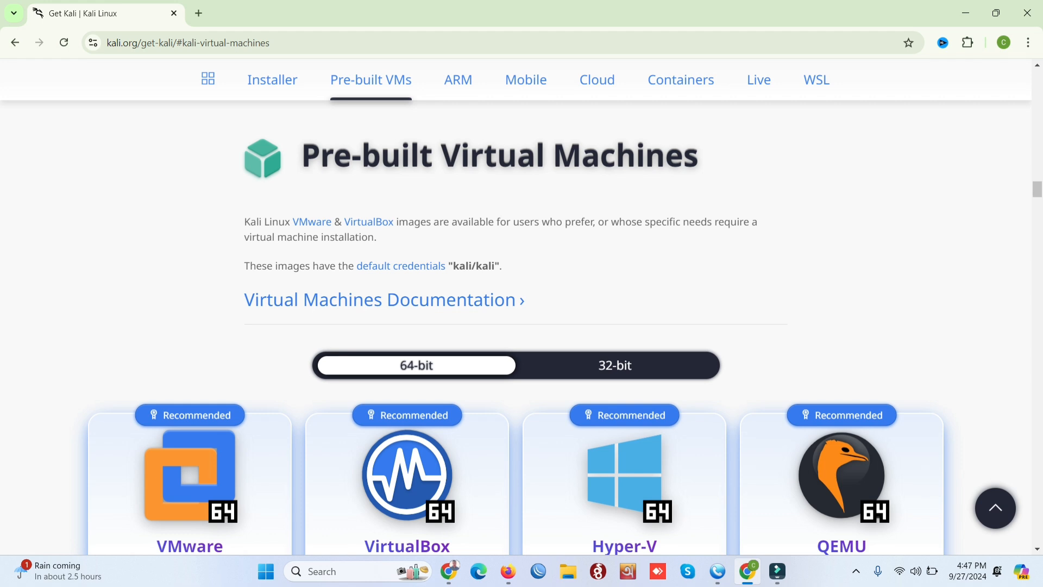
{"action": "scroll", "coordinate": [407, 353], "scroll_direction": "down", "scroll_amount": 3}
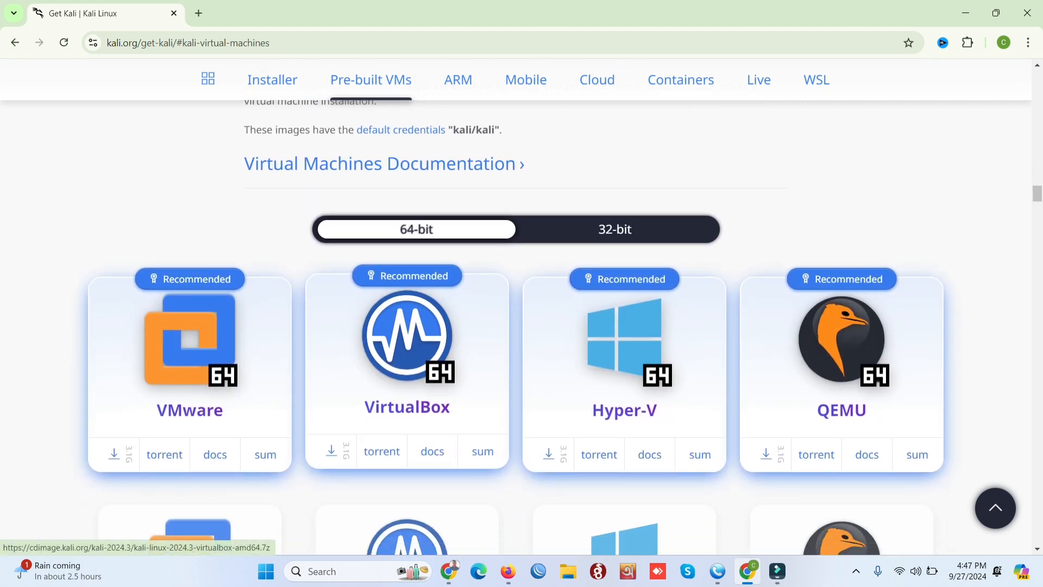
{"action": "left_click", "coordinate": [407, 353]}
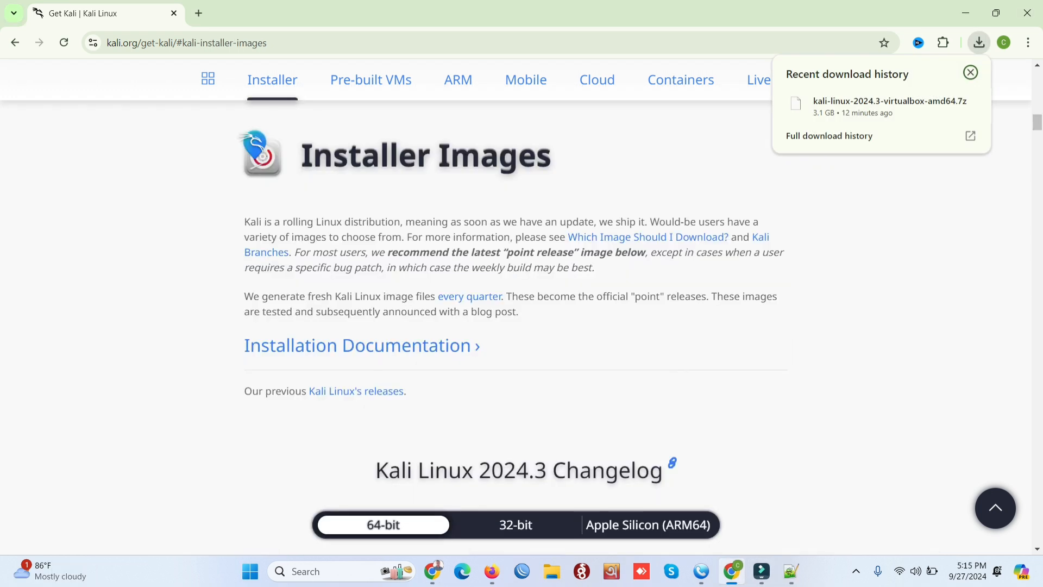
- Find Oracle VM VirtualBox on the computer by searching for "virt" and launch it
{"action": "mouse_move", "coordinate": [880, 106]}
{"action": "left_click", "coordinate": [250, 571]}
{"action": "type", "text": "virt"}
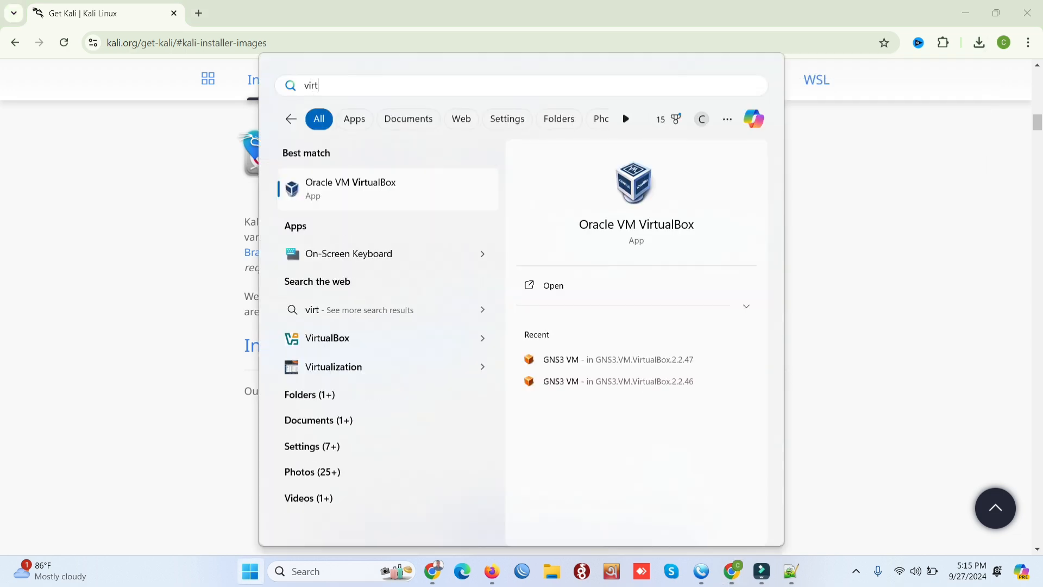
{"action": "key", "text": "Return"}
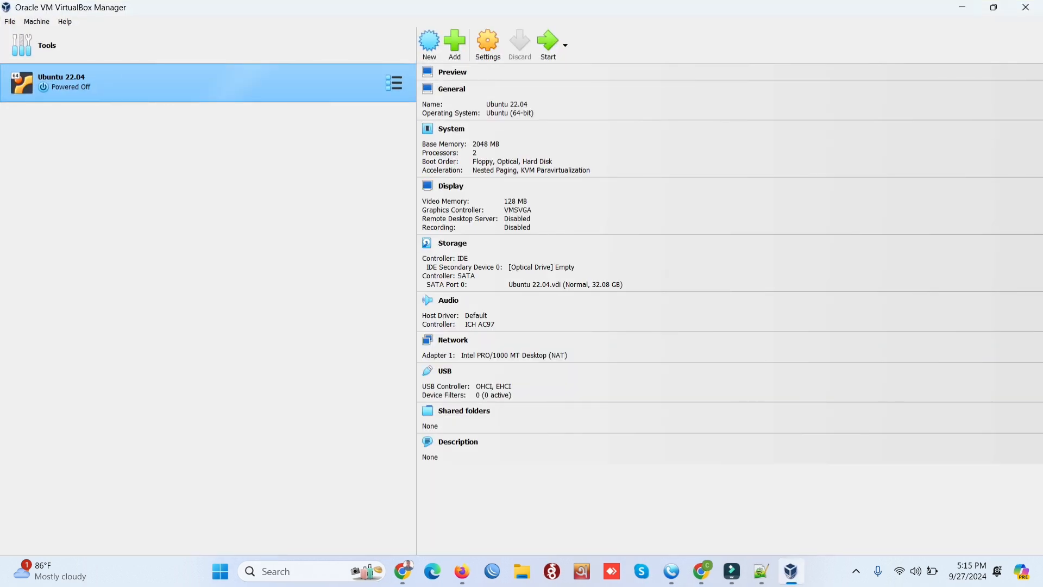
- Start creating a new virtual machine and name it Kali
{"action": "left_click", "coordinate": [37, 22]}
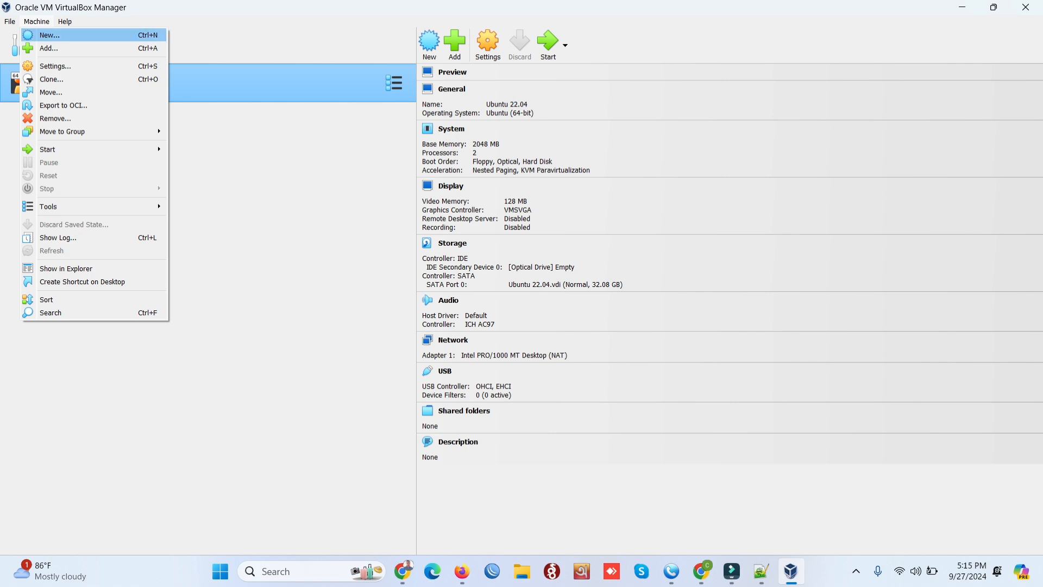
{"action": "key", "text": "Return"}
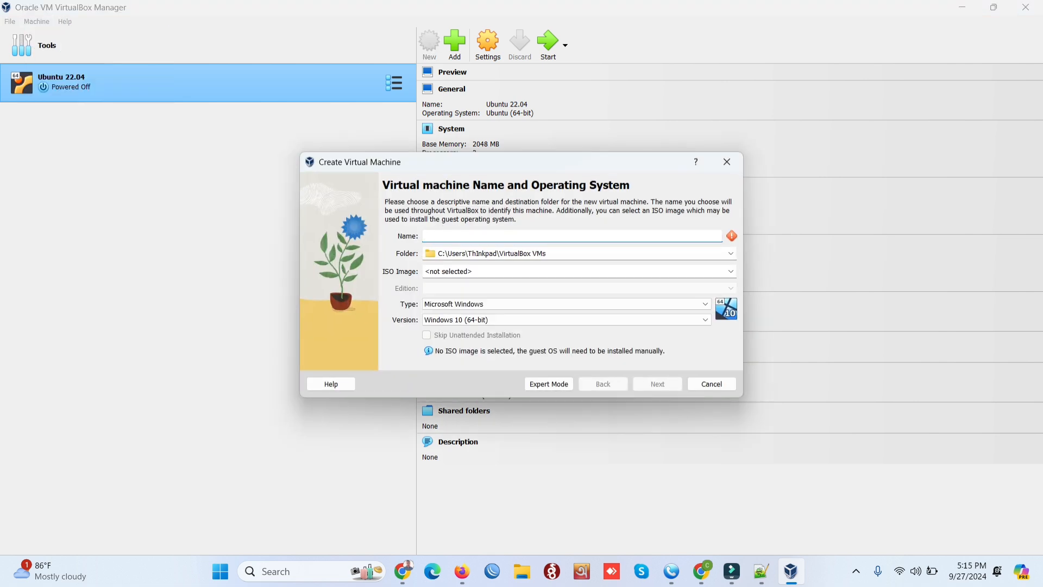
{"action": "type", "text": "K"}
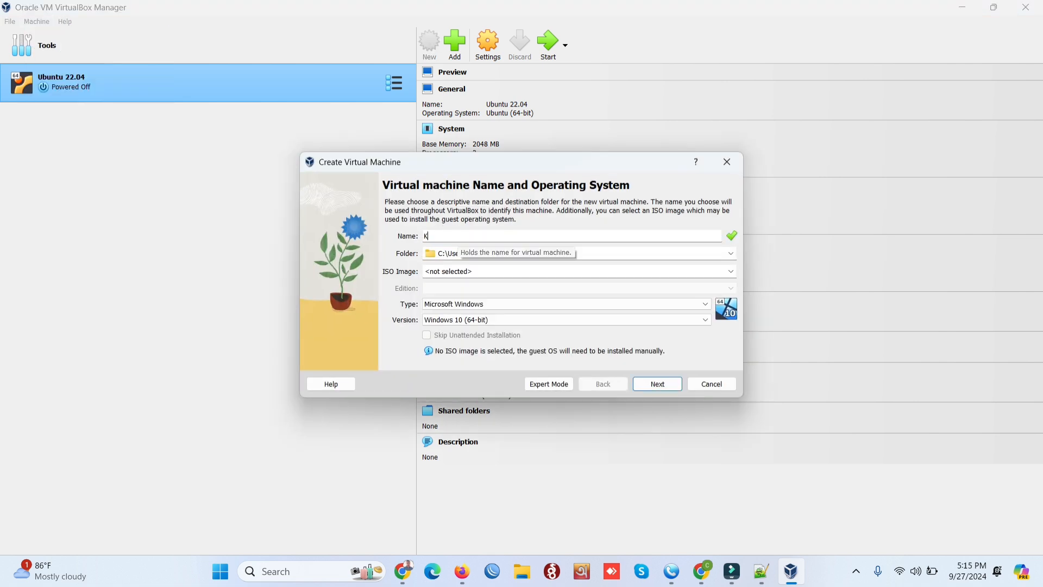
{"action": "type", "text": "ali"}
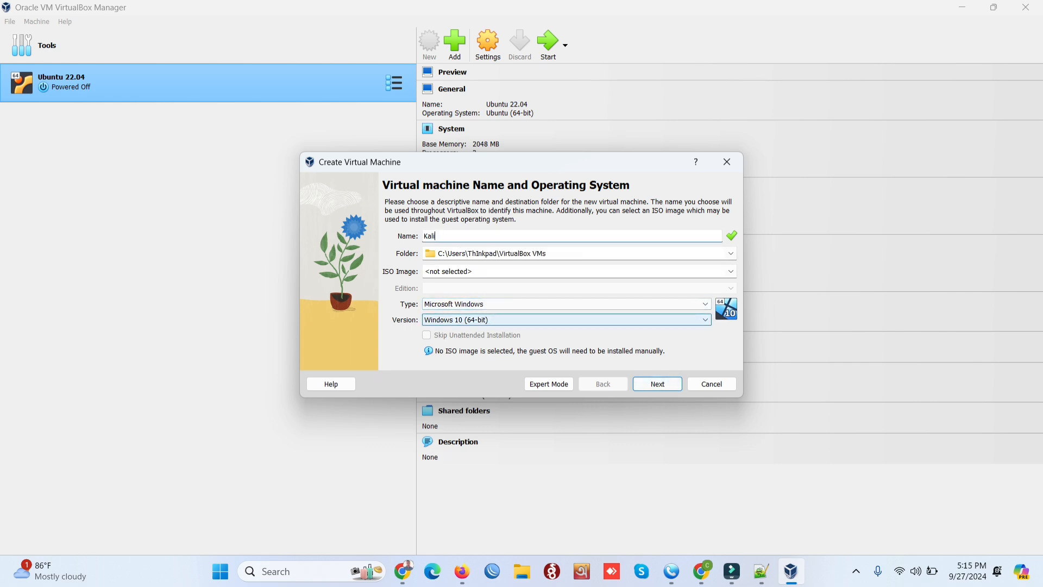
- Set the new virtual machine's operating system type to Linux
{"action": "left_click", "coordinate": [642, 319]}
{"action": "left_click", "coordinate": [642, 319]}
{"action": "left_click", "coordinate": [642, 304]}
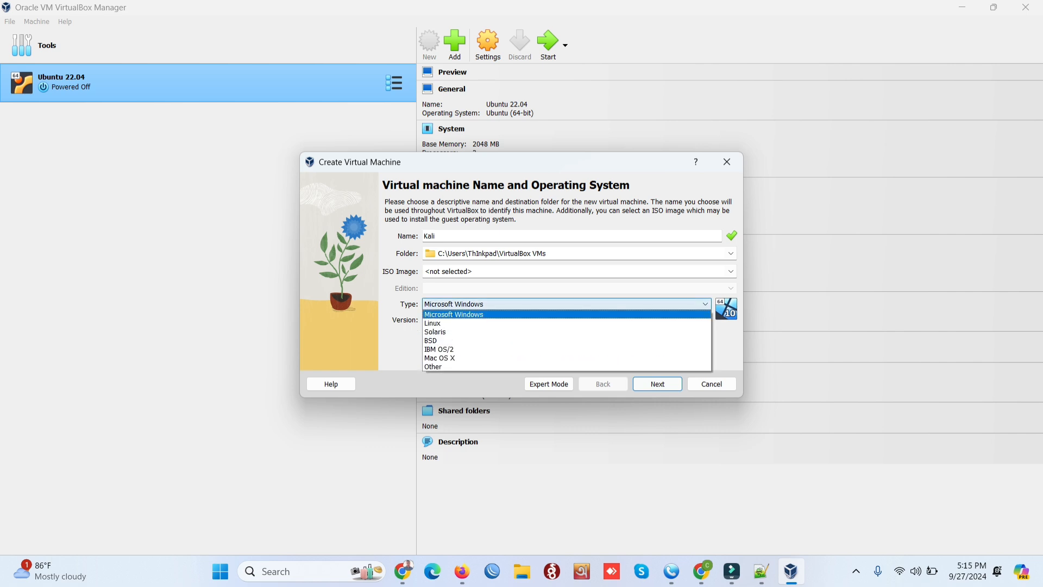
{"action": "left_click", "coordinate": [642, 305]}
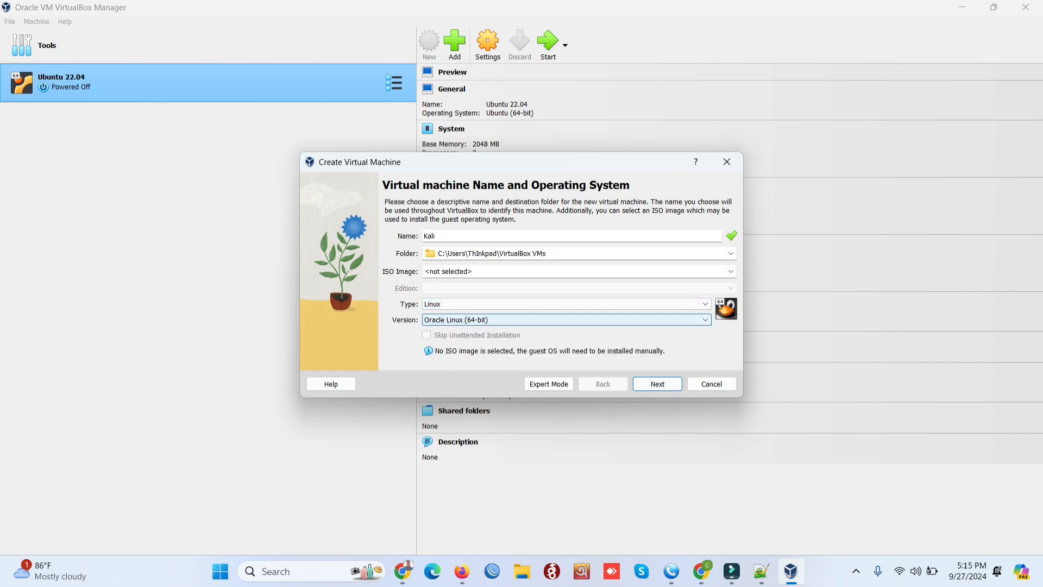
- Look through the available Linux versions, keep Oracle Linux (64-bit), and continue to the hardware settings
{"action": "left_click", "coordinate": [641, 319]}
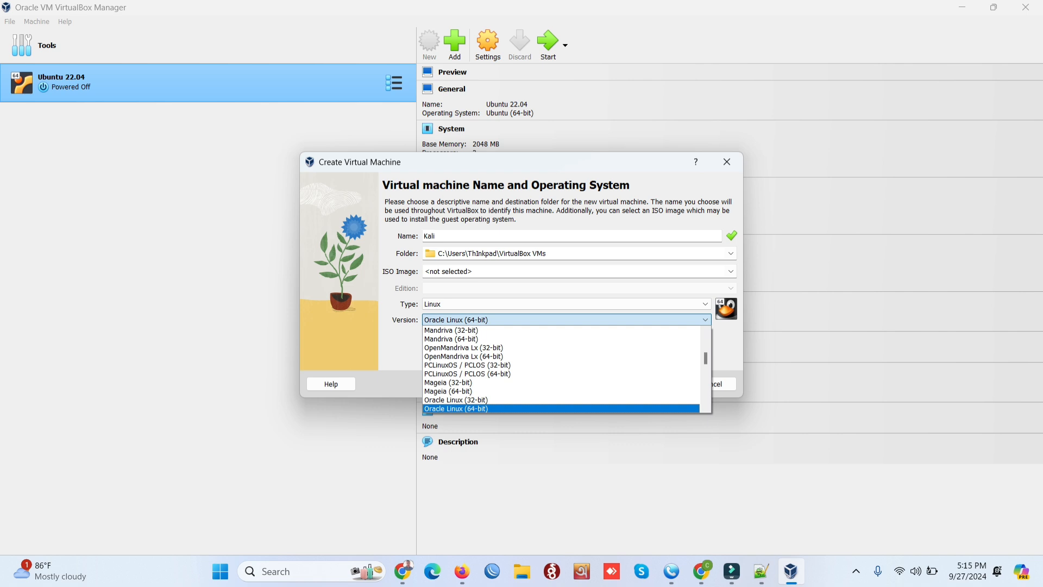
{"action": "scroll", "coordinate": [560, 400], "scroll_direction": "down", "scroll_amount": 3}
{"action": "scroll", "coordinate": [560, 369], "scroll_direction": "down", "scroll_amount": 10}
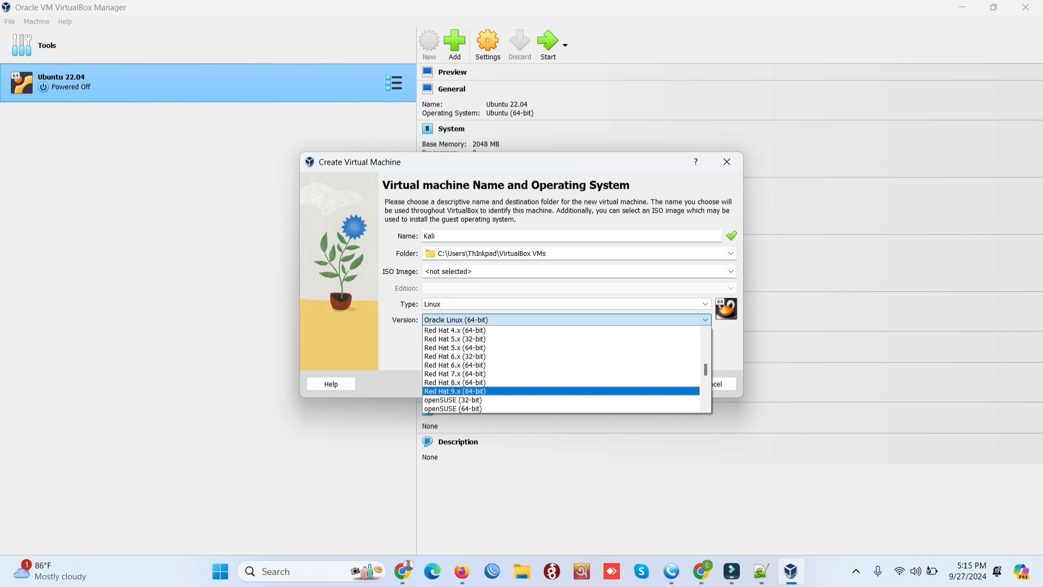
{"action": "scroll", "coordinate": [560, 369], "scroll_direction": "down", "scroll_amount": 8}
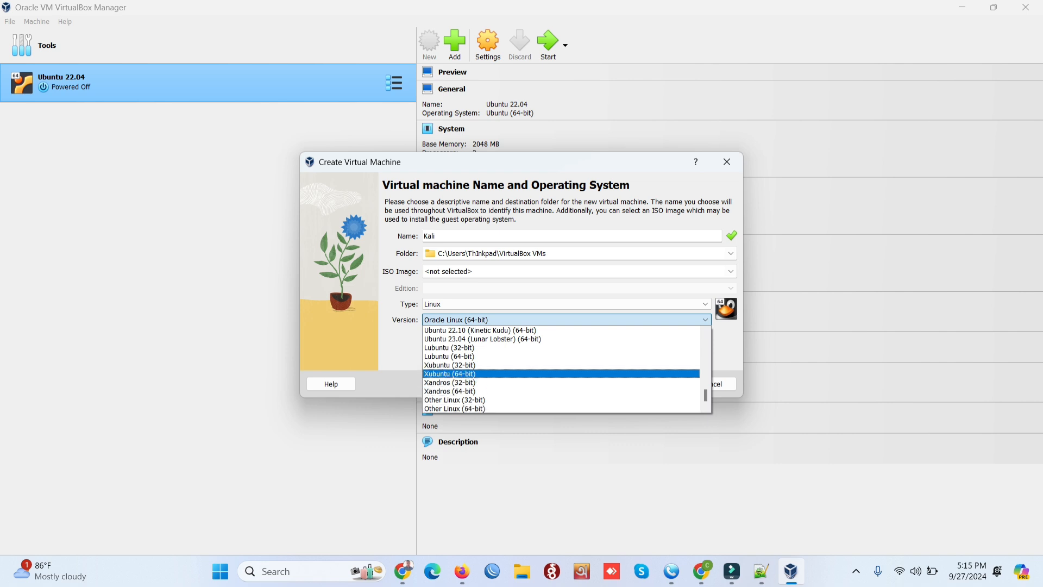
{"action": "scroll", "coordinate": [560, 370], "scroll_direction": "up", "scroll_amount": 8}
{"action": "scroll", "coordinate": [560, 370], "scroll_direction": "up", "scroll_amount": 10}
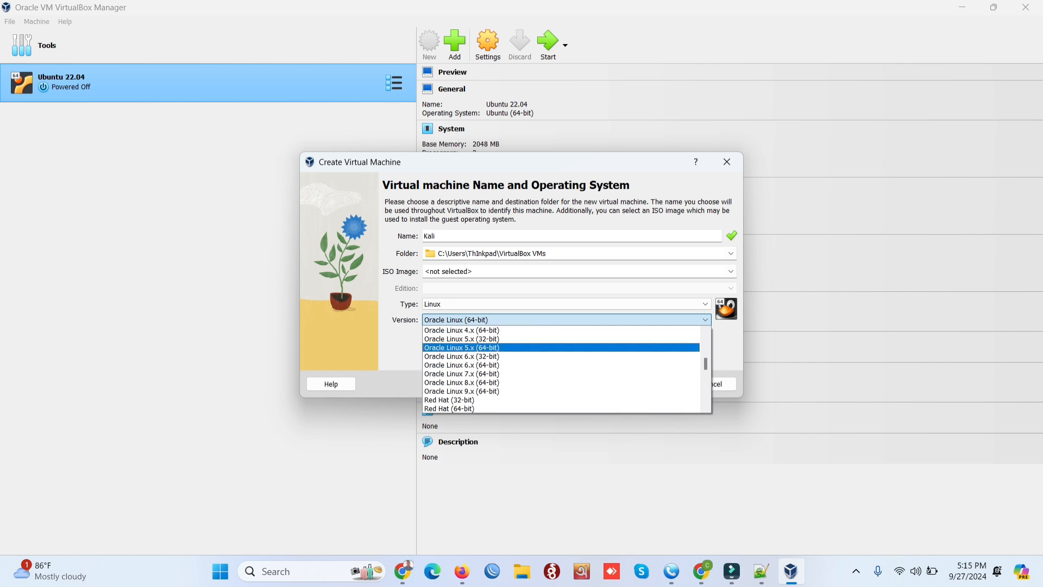
{"action": "left_click", "coordinate": [566, 319]}
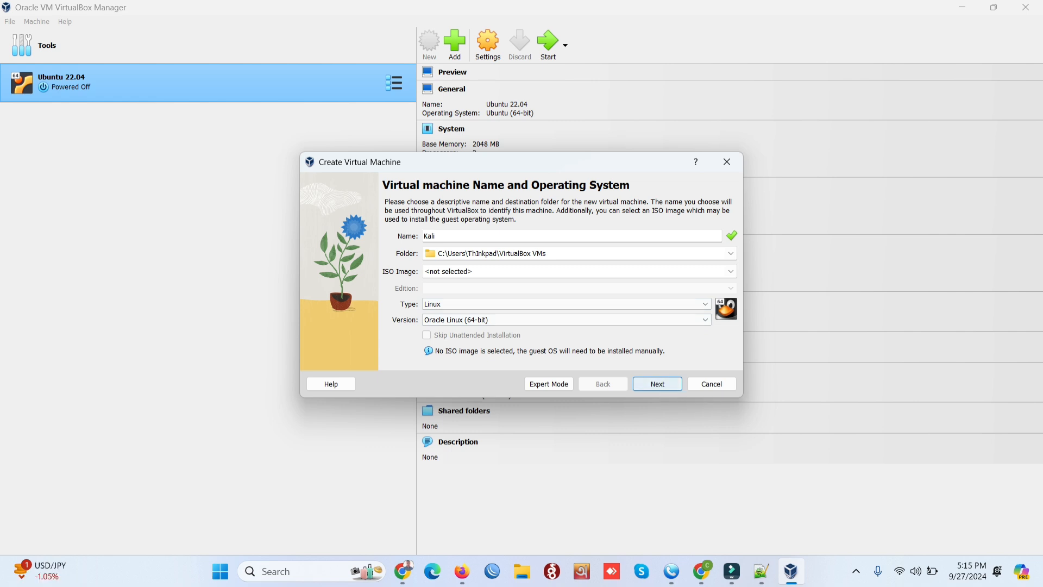
{"action": "left_click", "coordinate": [658, 383]}
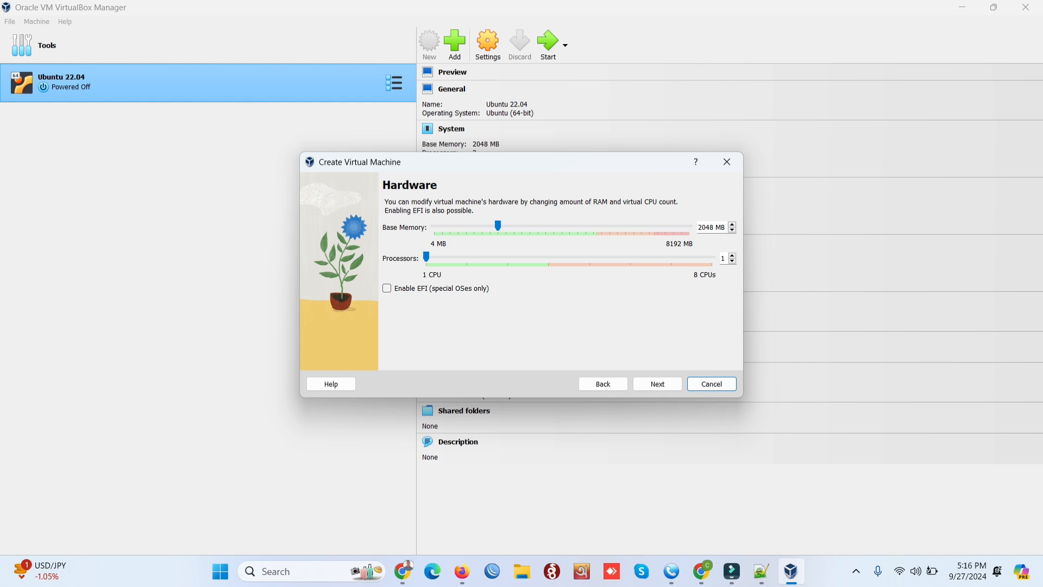
- Assign 2 processors and a new 30 GB virtual hard disk, completing the Kali virtual machine
{"action": "left_click_drag", "start_coordinate": [427, 256], "coordinate": [467, 256]}
{"action": "left_click", "coordinate": [658, 384]}
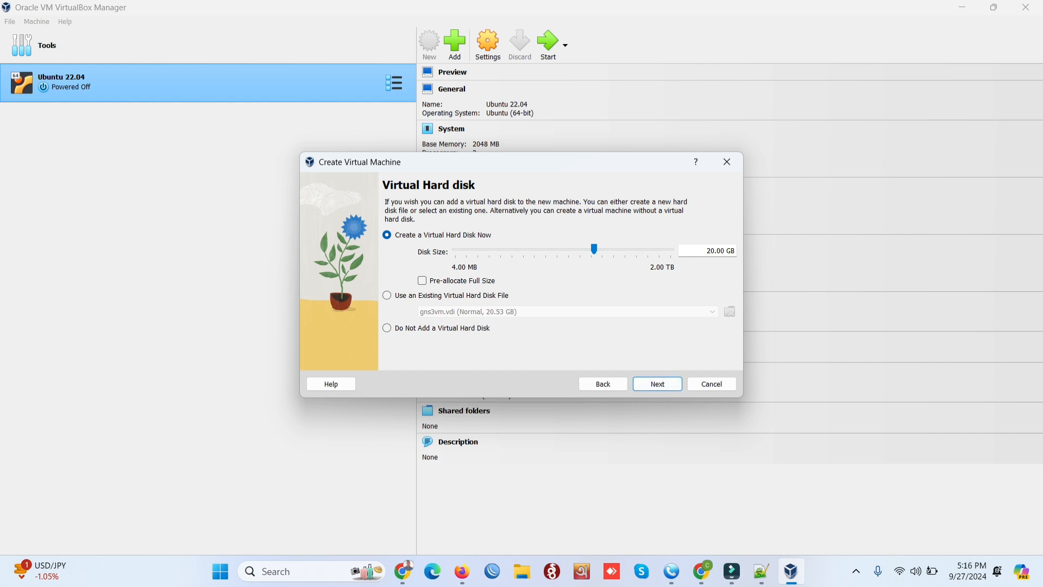
{"action": "double_click", "coordinate": [710, 250]}
{"action": "type", "text": "30"}
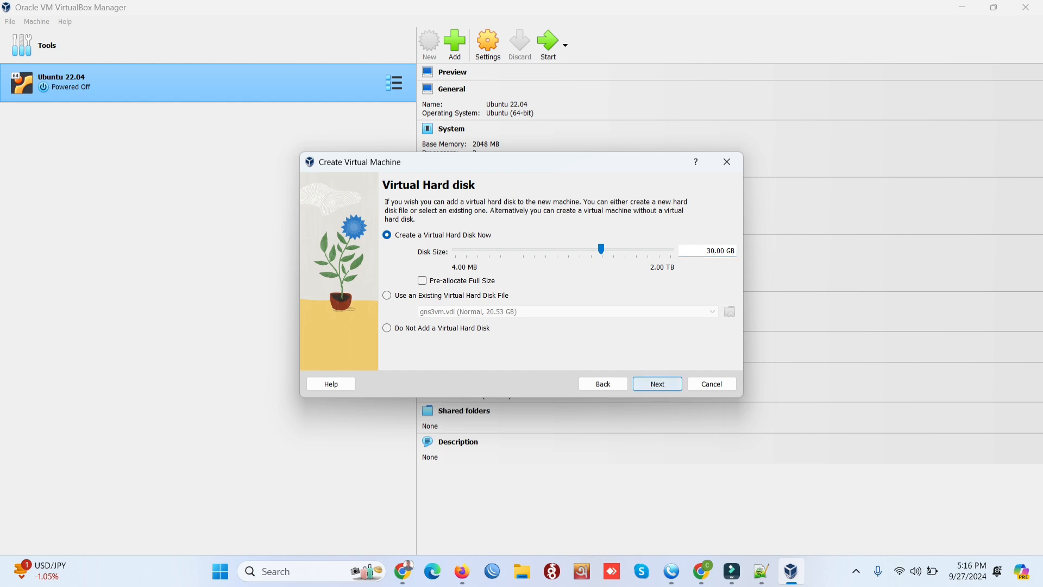
{"action": "left_click", "coordinate": [658, 383]}
{"action": "left_click", "coordinate": [657, 384]}
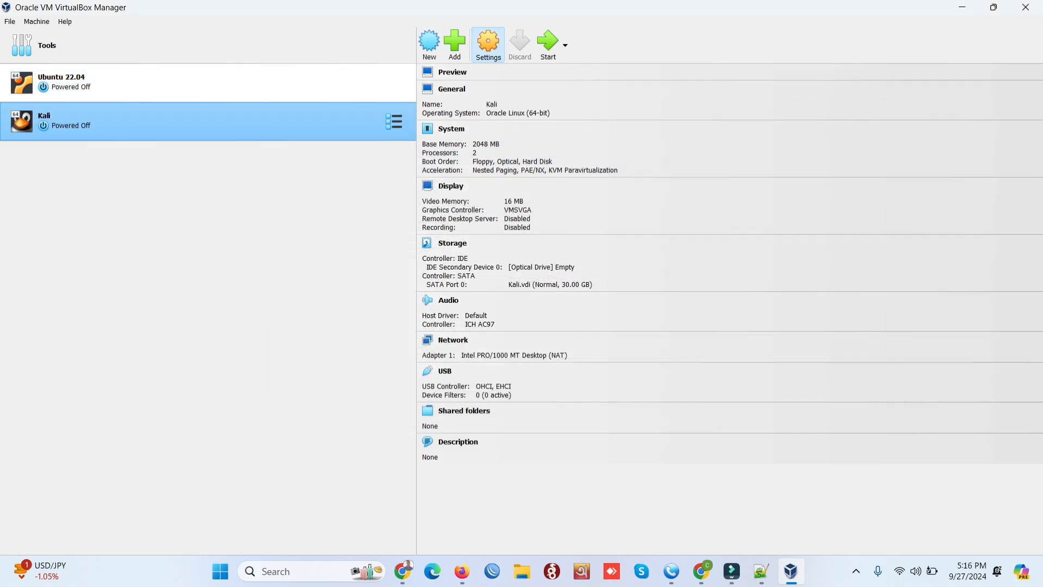
- Set both the shared clipboard and drag'n'drop to Bidirectional in the Kali machine's advanced general settings
{"action": "left_click", "coordinate": [488, 43]}
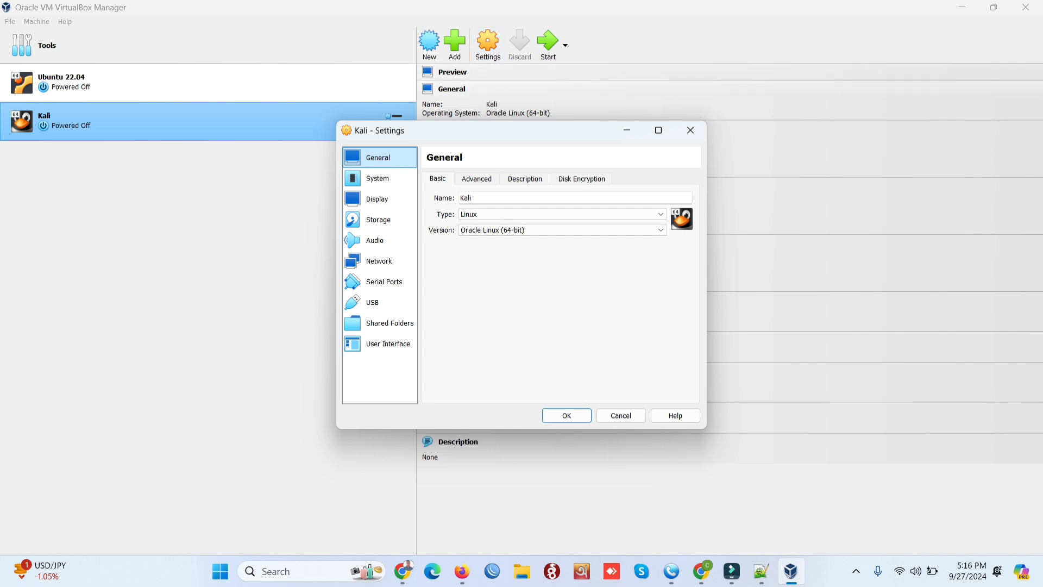
{"action": "left_click", "coordinate": [476, 179]}
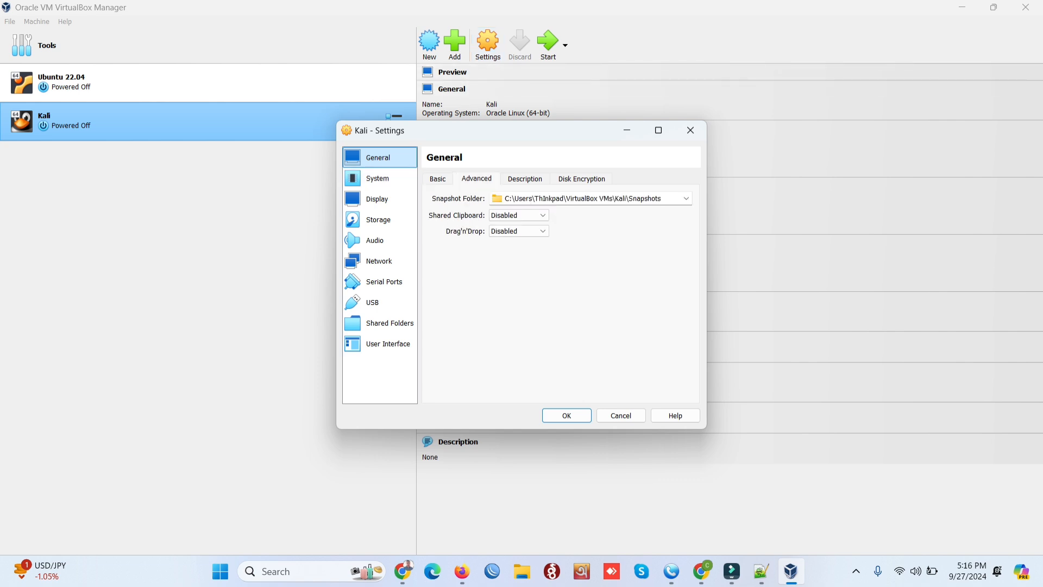
{"action": "left_click", "coordinate": [519, 216]}
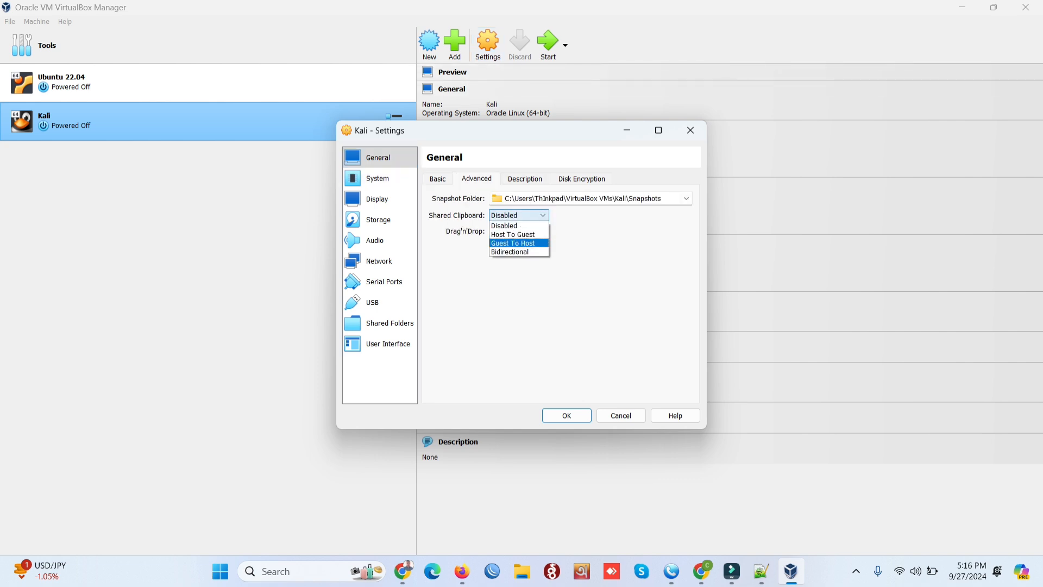
{"action": "left_click", "coordinate": [511, 251]}
{"action": "left_click", "coordinate": [519, 231]}
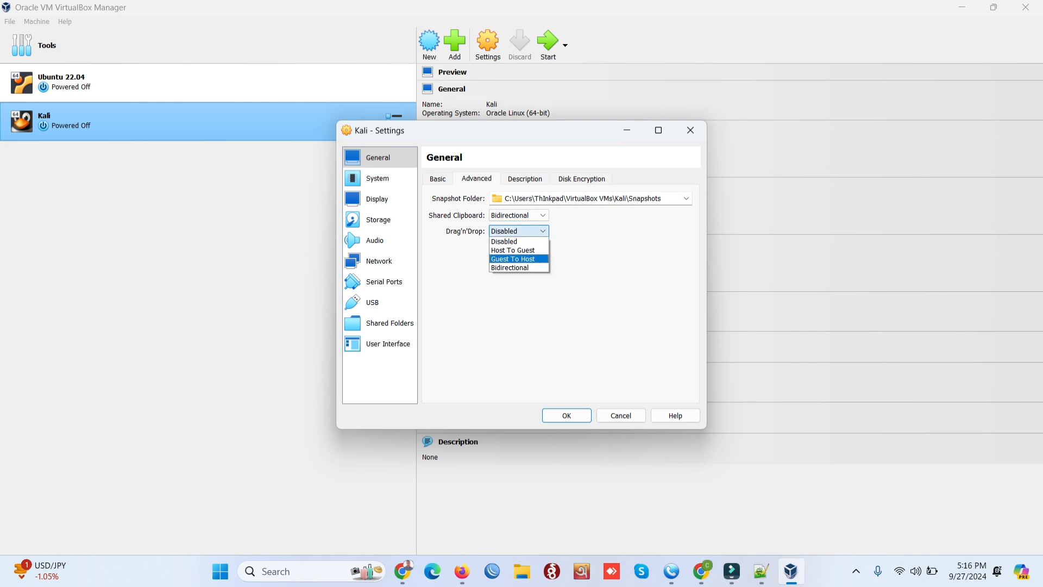
{"action": "left_click", "coordinate": [510, 268]}
- Set the Kali machine's display video memory to 128 MB and open its storage settings
{"action": "left_click", "coordinate": [379, 179]}
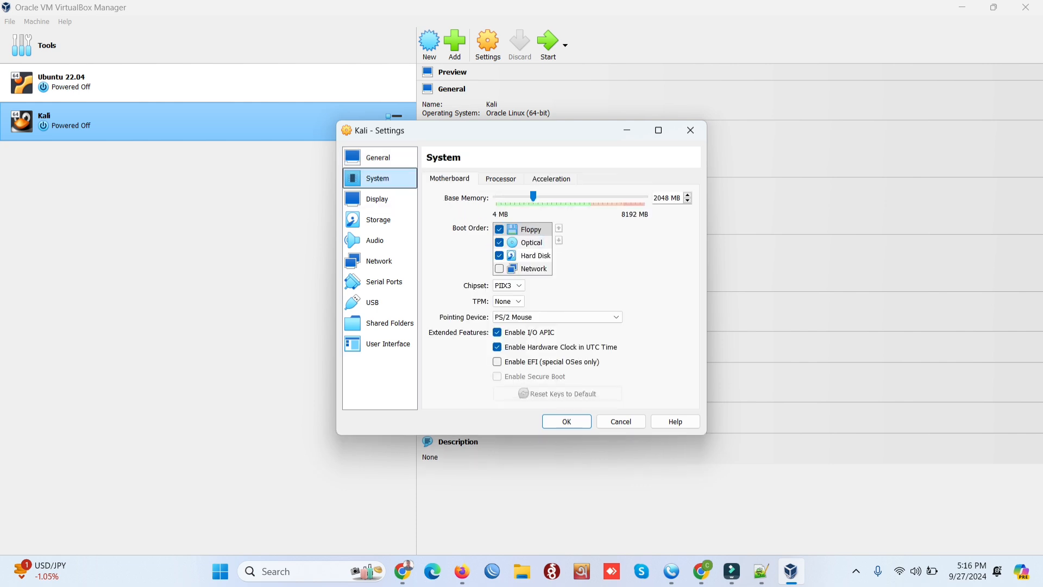
{"action": "left_click", "coordinate": [501, 179]}
{"action": "left_click", "coordinate": [552, 179]}
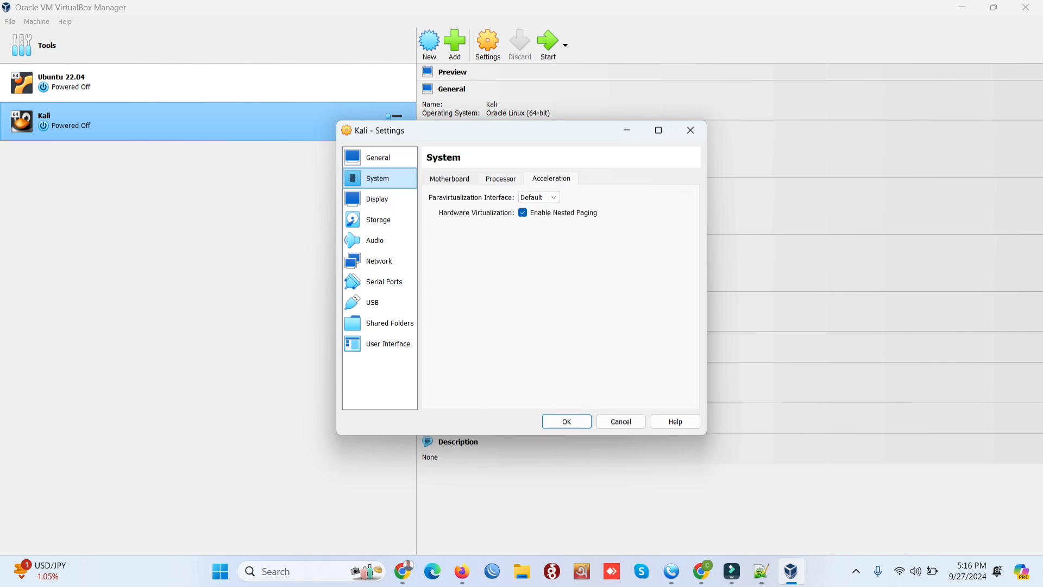
{"action": "left_click", "coordinate": [450, 179]}
{"action": "left_click", "coordinate": [377, 198]}
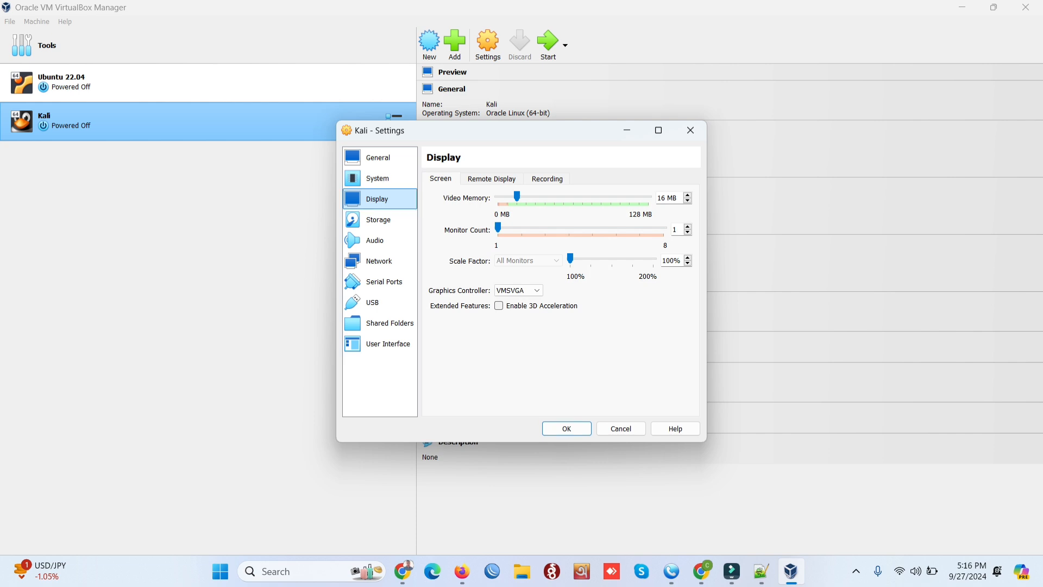
{"action": "left_click_drag", "start_coordinate": [517, 197], "coordinate": [648, 196]}
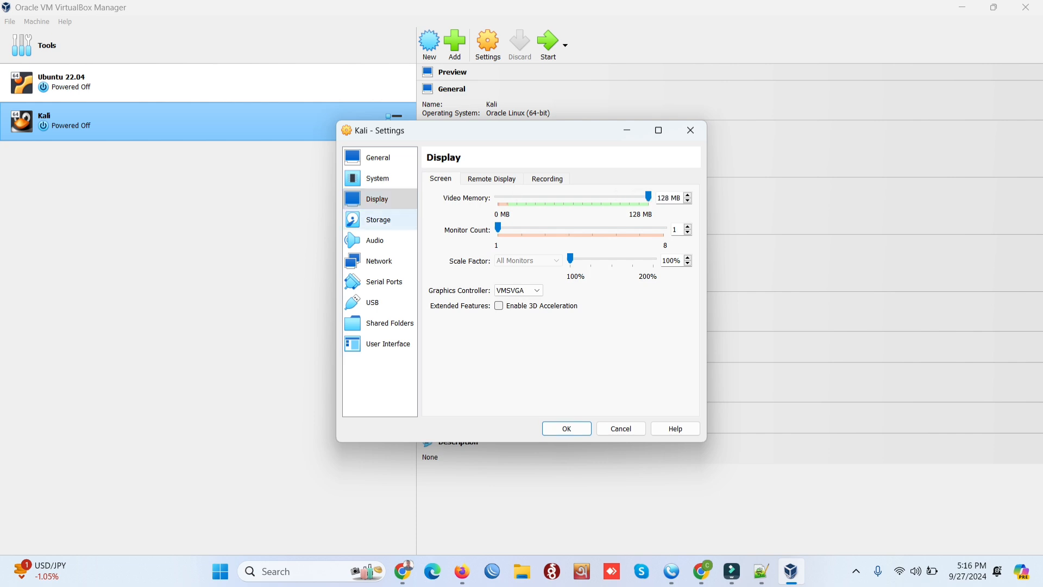
{"action": "left_click", "coordinate": [379, 219]}
{"action": "left_click", "coordinate": [463, 208]}
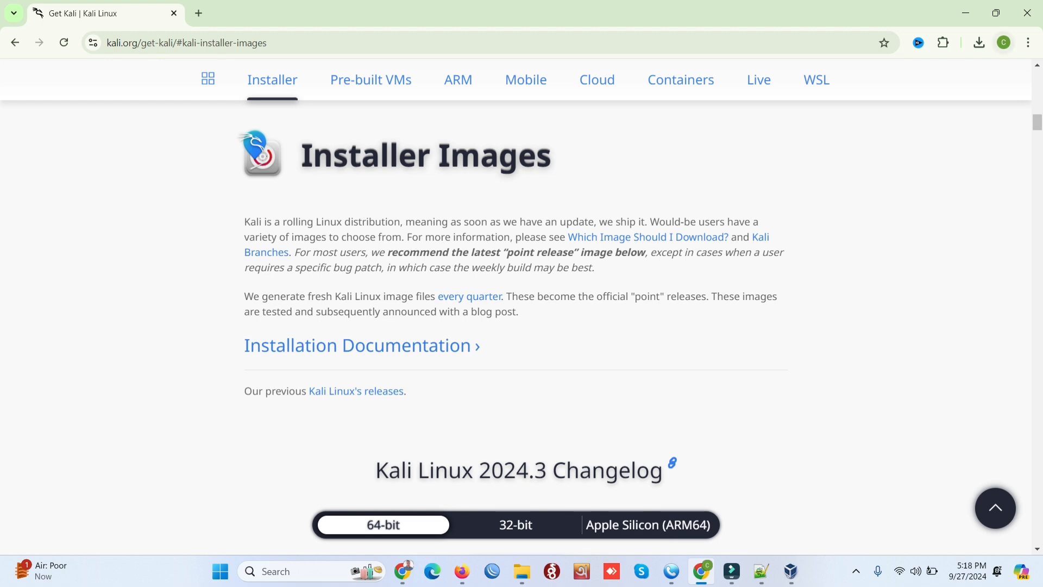
- Switch to the browser, locate the downloaded kali-linux-2024.3-virtualbox-amd64.7z in its folder, and extract it to a kali-linux-2024.3-virtualbox-amd64 folder
{"action": "left_click", "coordinate": [979, 43]}
{"action": "left_click", "coordinate": [944, 103]}
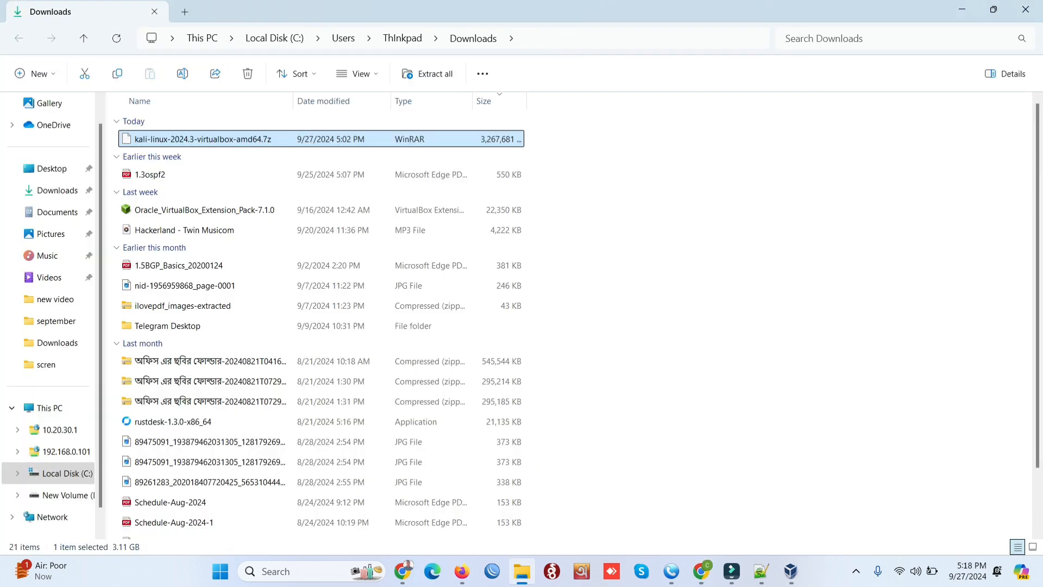
{"action": "right_click", "coordinate": [256, 140]}
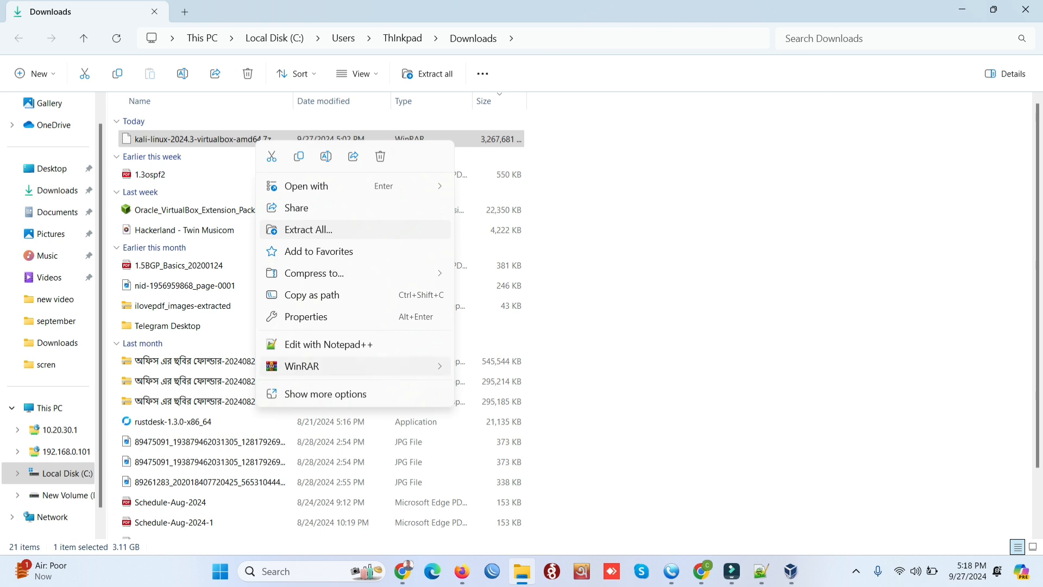
{"action": "mouse_move", "coordinate": [326, 365]}
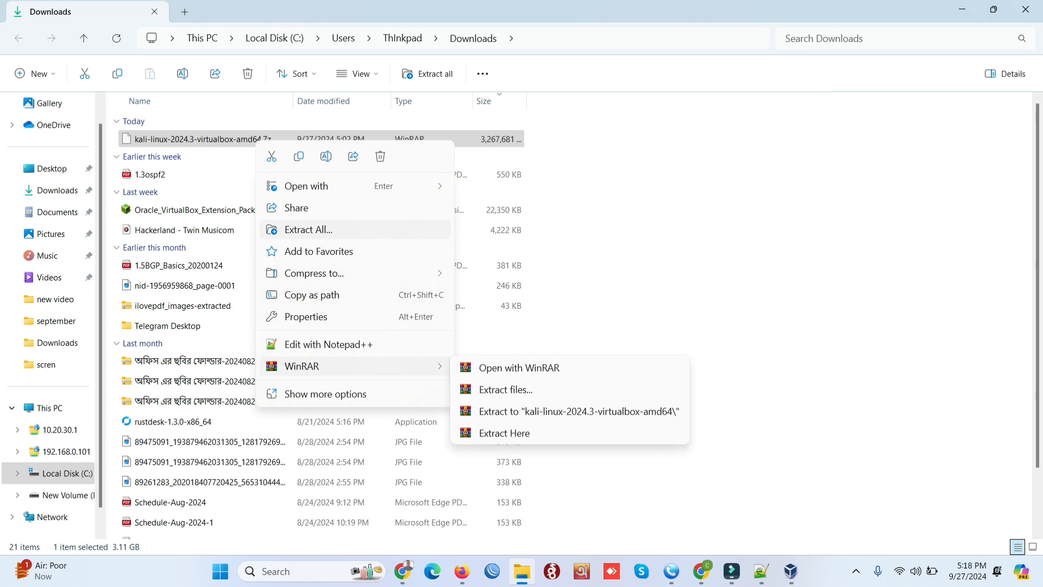
{"action": "left_click", "coordinate": [308, 230]}
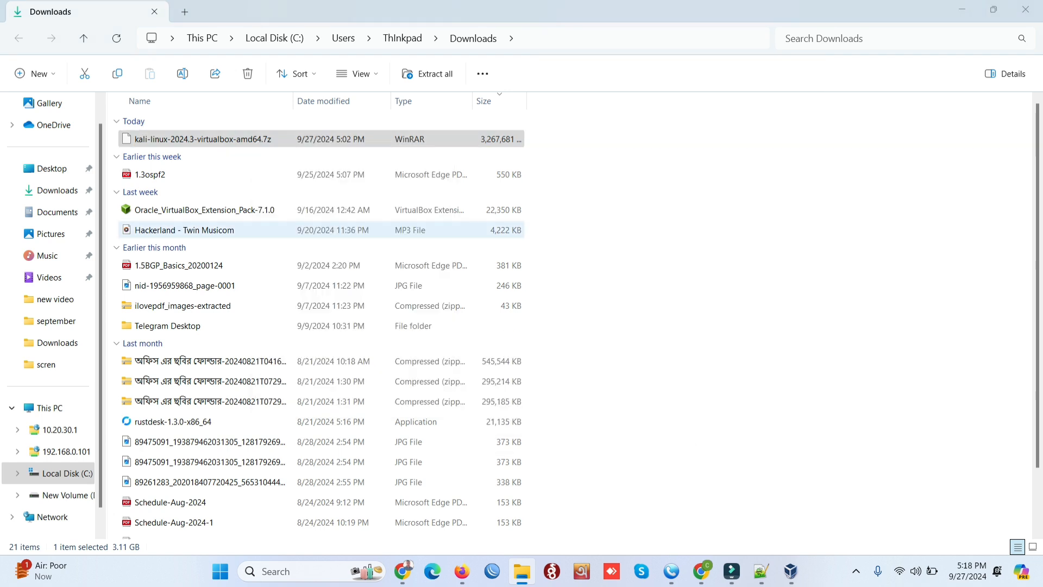
{"action": "left_click", "coordinate": [629, 423]}
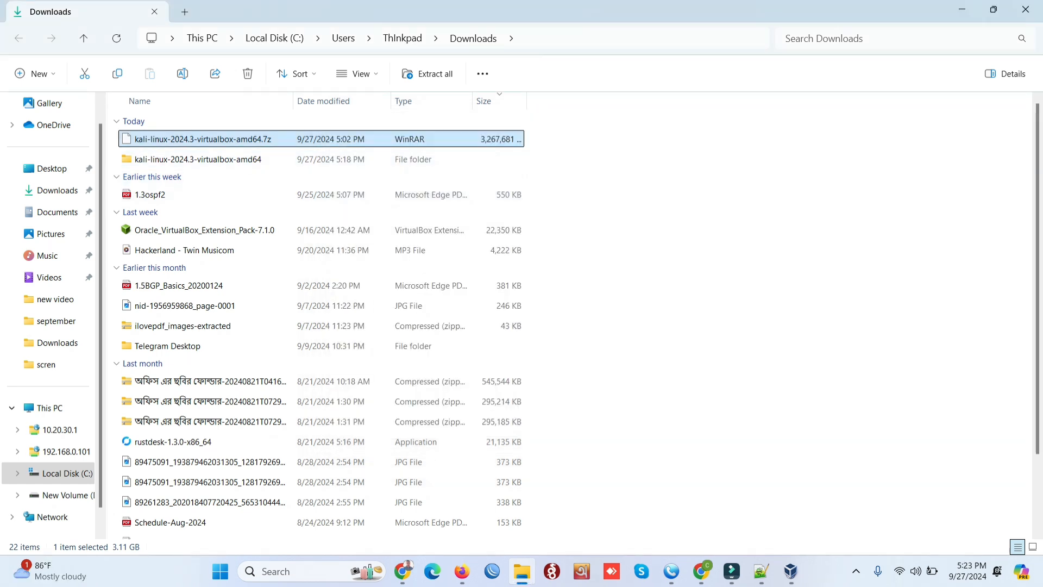
- Switch to VirtualBox and replace the Kali machine's SATA hard disk with kali-linux-2024.3-virtualbox-amd64.vdi from the extracted folder in Downloads, saving the settings
{"action": "left_click", "coordinate": [790, 571]}
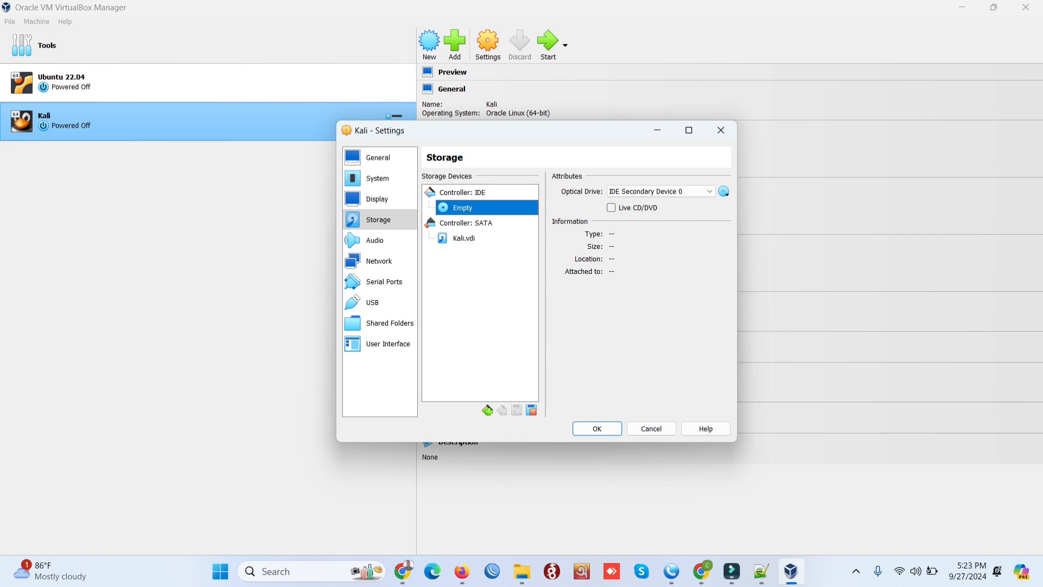
{"action": "left_click", "coordinate": [463, 238]}
{"action": "left_click", "coordinate": [742, 192]}
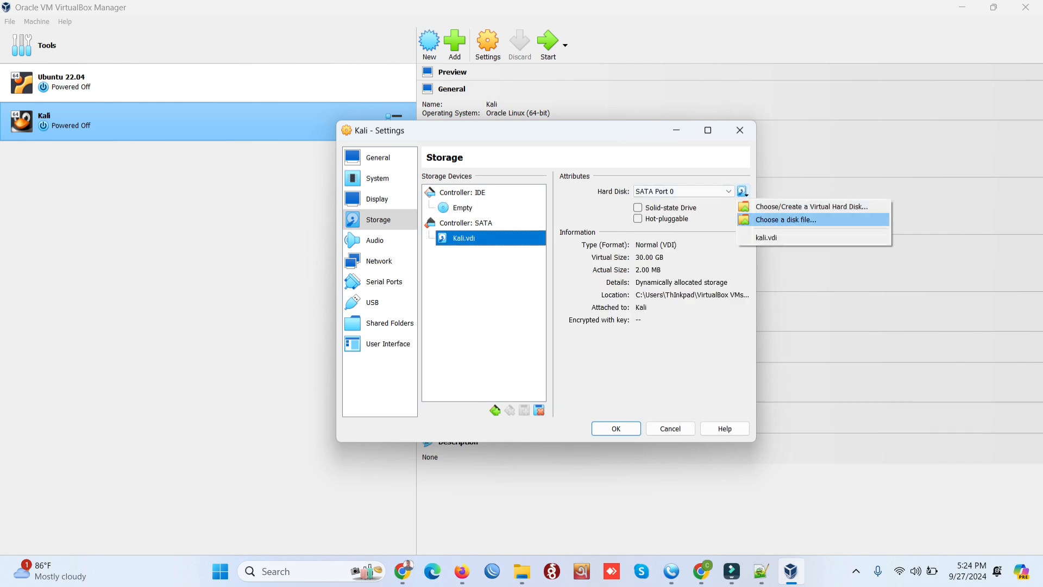
{"action": "left_click", "coordinate": [786, 220]}
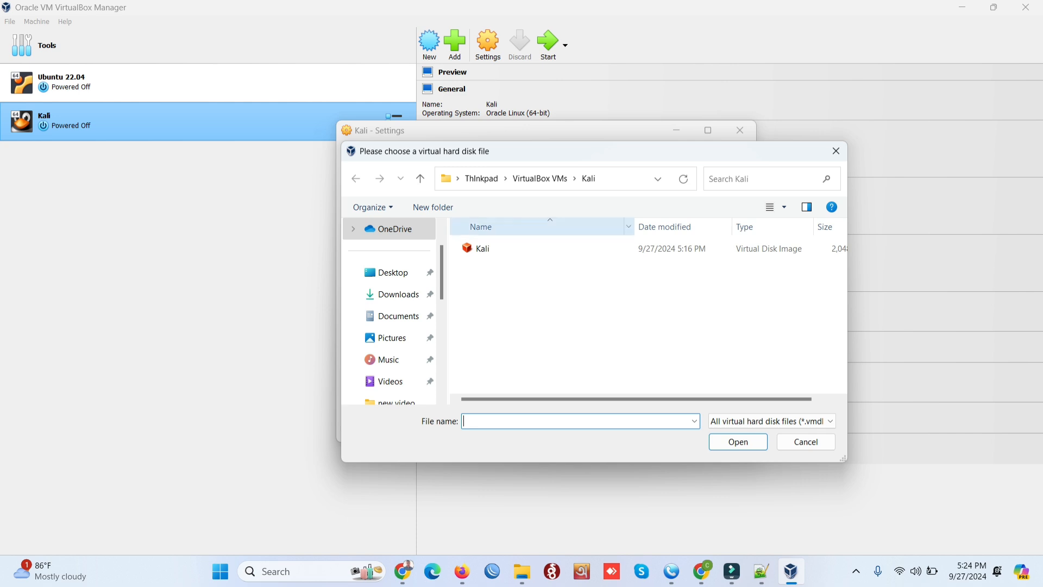
{"action": "left_click", "coordinate": [618, 178]}
{"action": "type", "text": "C:\\Users\\ThInkpad\\Downloads"}
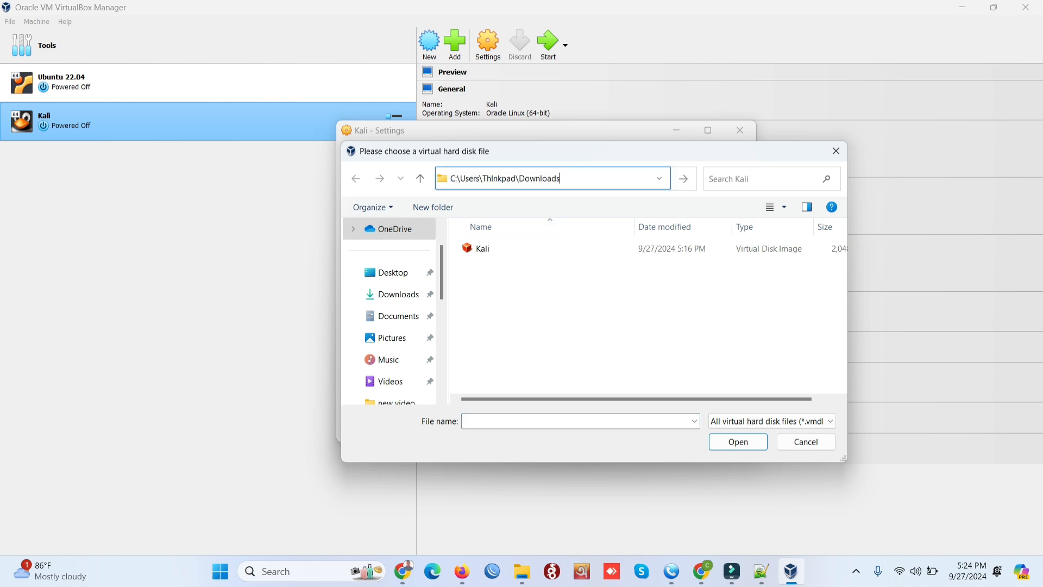
{"action": "key", "text": "Return"}
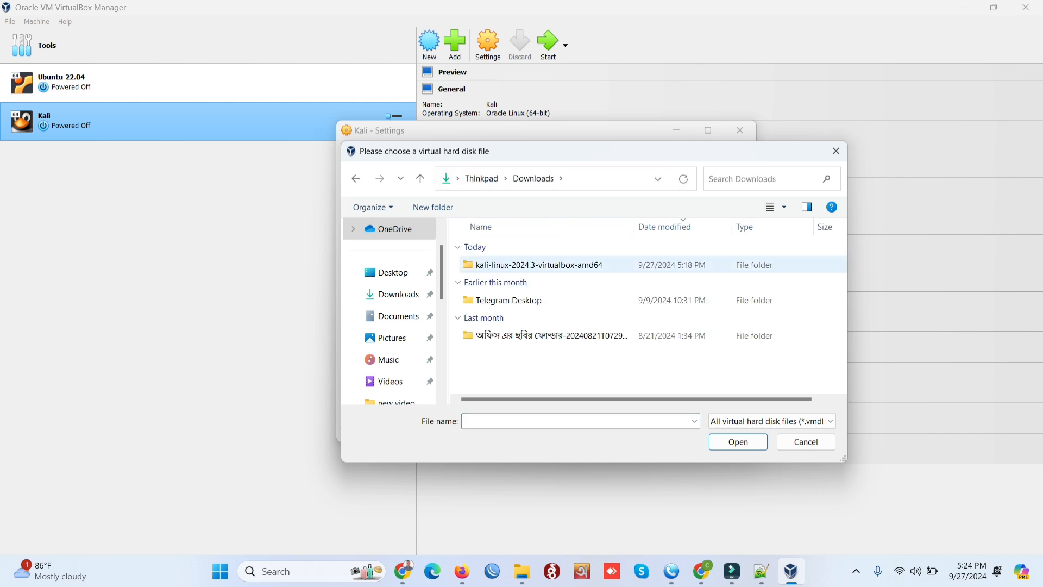
{"action": "double_click", "coordinate": [543, 265]}
{"action": "double_click", "coordinate": [543, 266]}
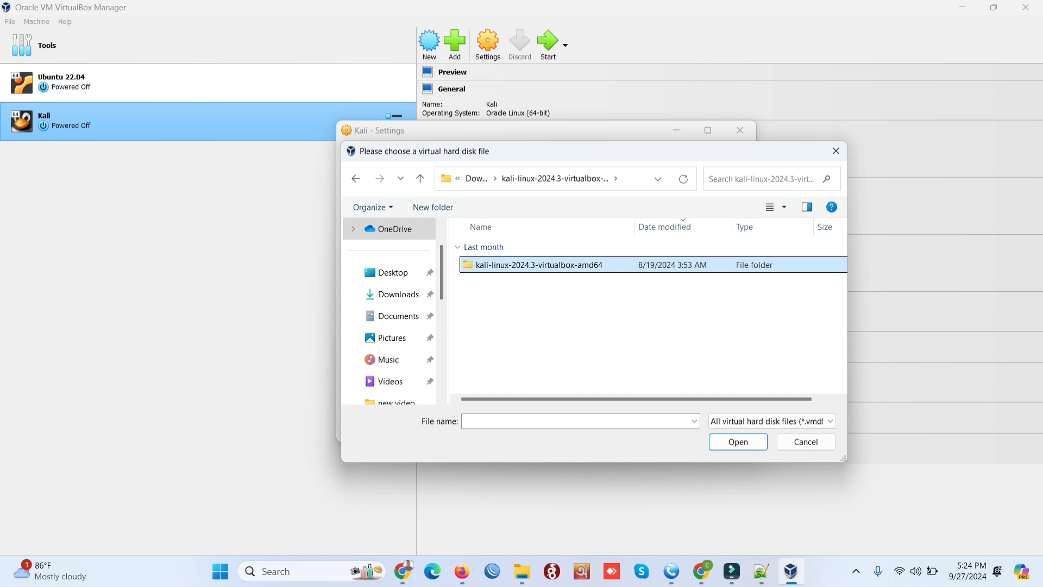
{"action": "double_click", "coordinate": [538, 265]}
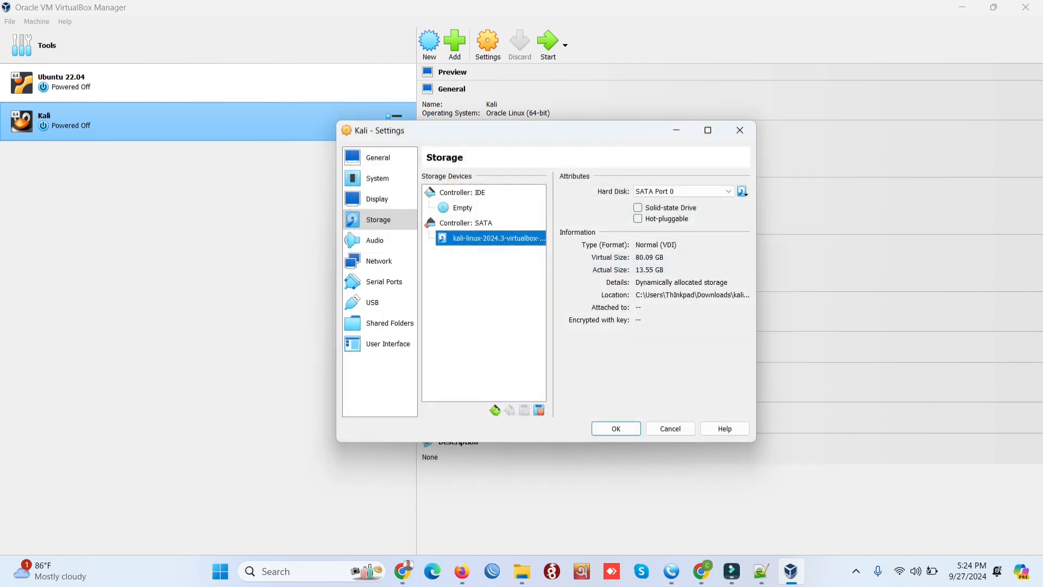
{"action": "left_click", "coordinate": [616, 429]}
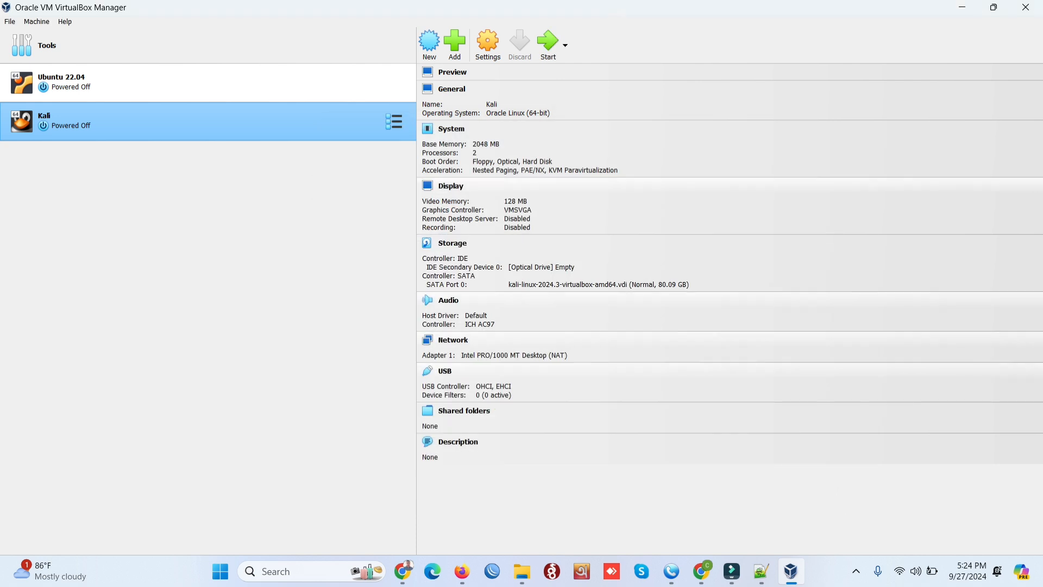
- Start the Kali virtual machine in a maximized window and log in with the account's username and password
{"action": "left_click", "coordinate": [548, 45]}
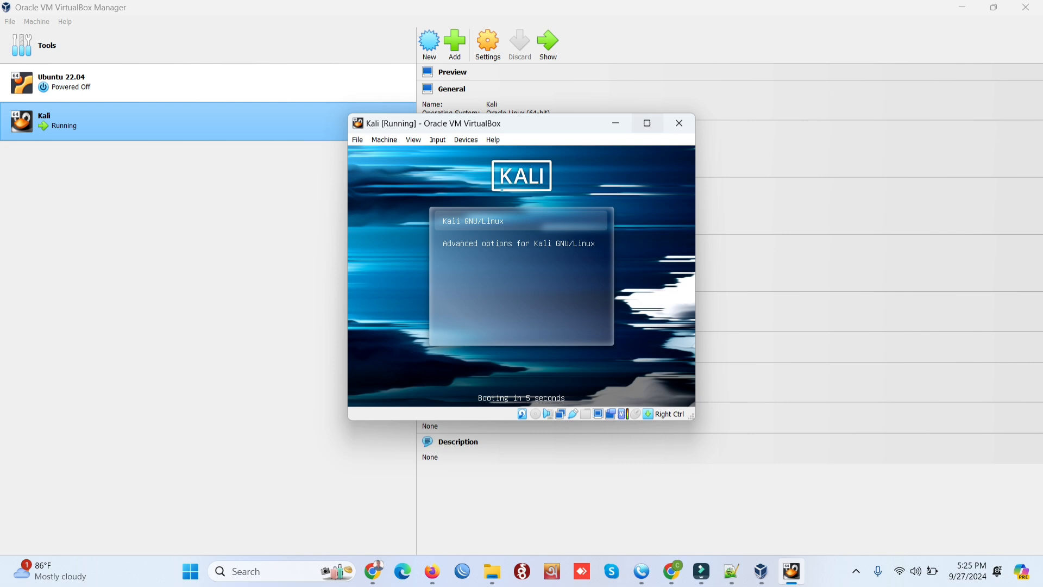
{"action": "left_click", "coordinate": [647, 123]}
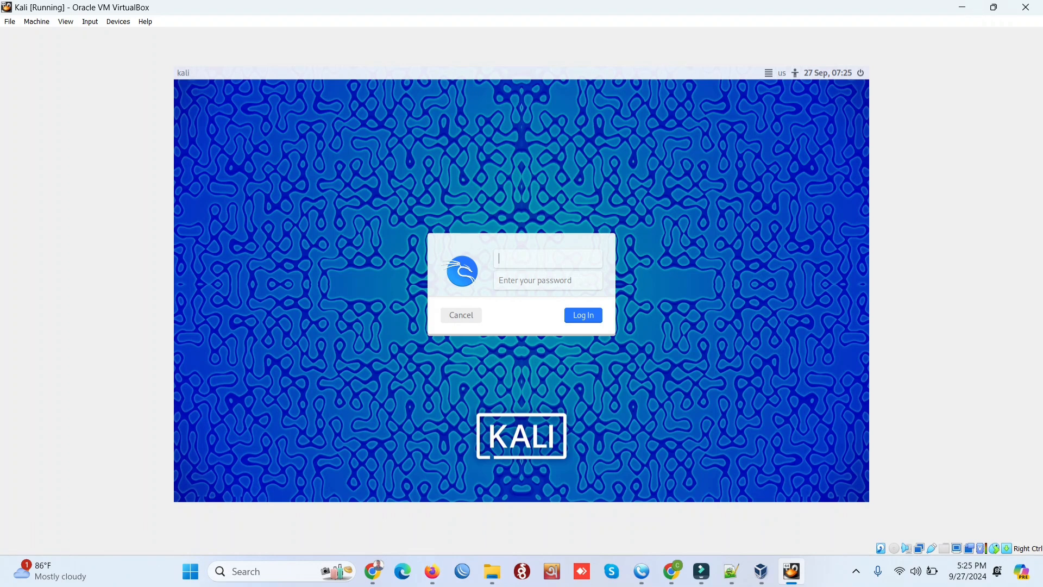
{"action": "type", "text": "kali"}
{"action": "key", "text": "Return"}
{"action": "type", "text": "kali"}
{"action": "key", "text": "Return"}
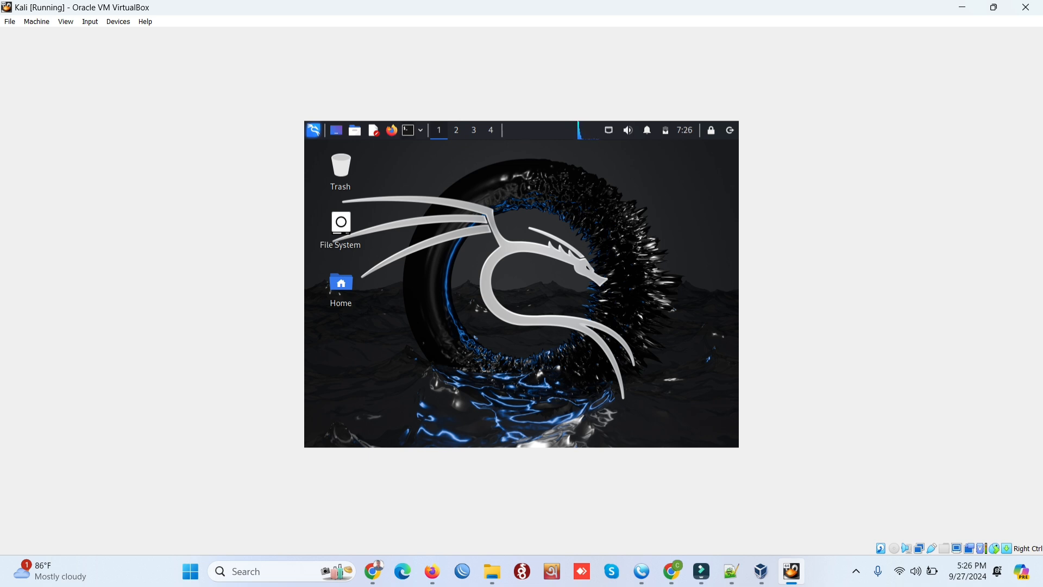
- Run who in a Kali terminal to check the logged-in user, and look over the applications menu
{"action": "left_click", "coordinate": [407, 130]}
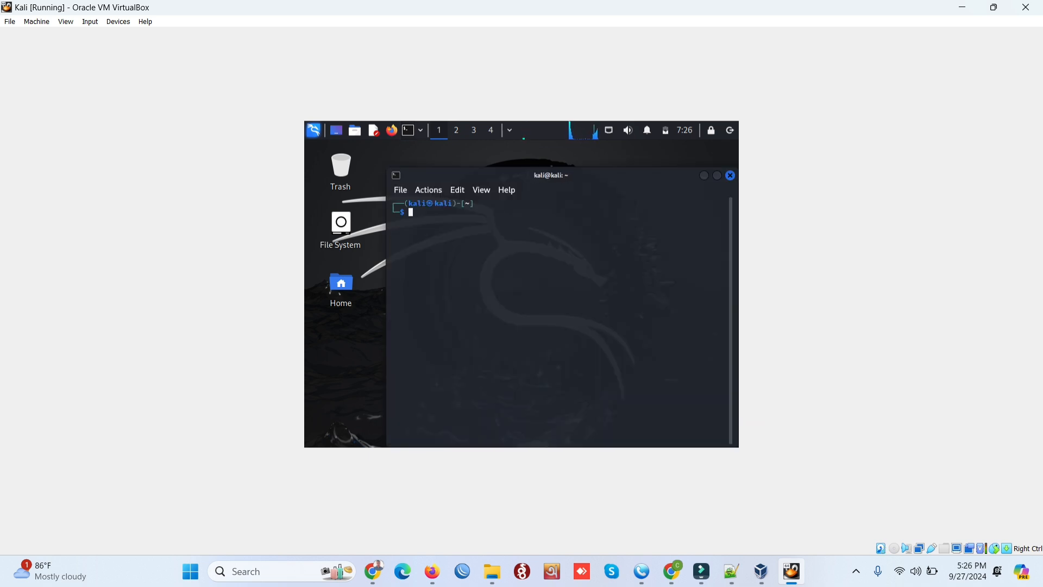
{"action": "type", "text": "who"}
{"action": "key", "text": "Return"}
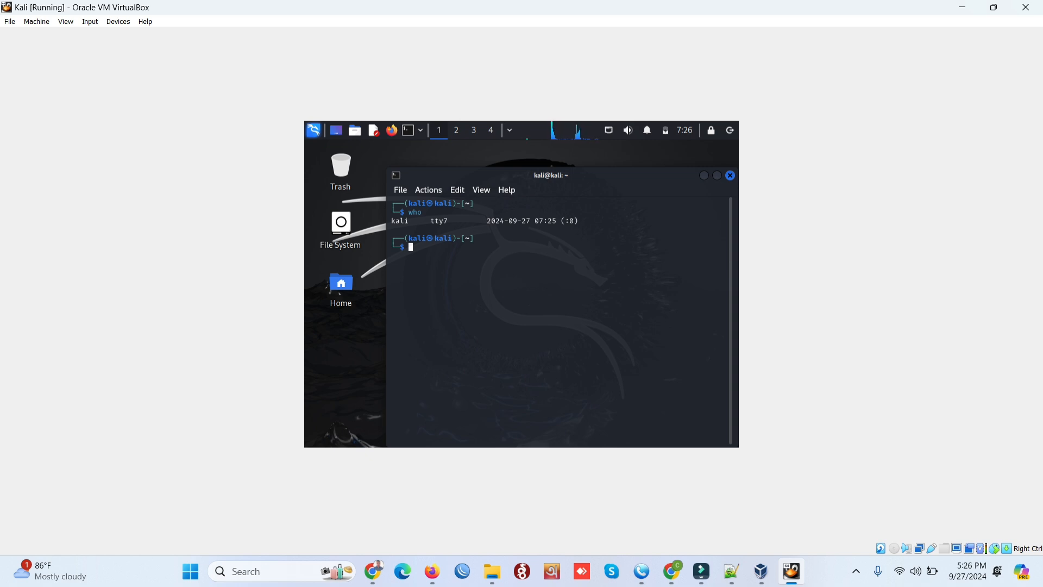
{"action": "left_click", "coordinate": [314, 130]}
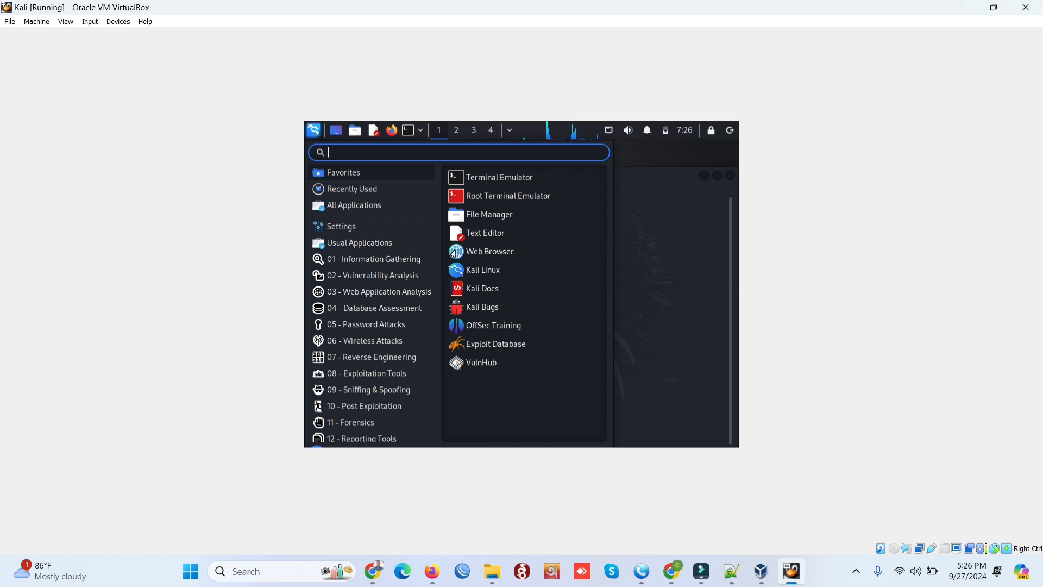
{"action": "left_click", "coordinate": [314, 130]}
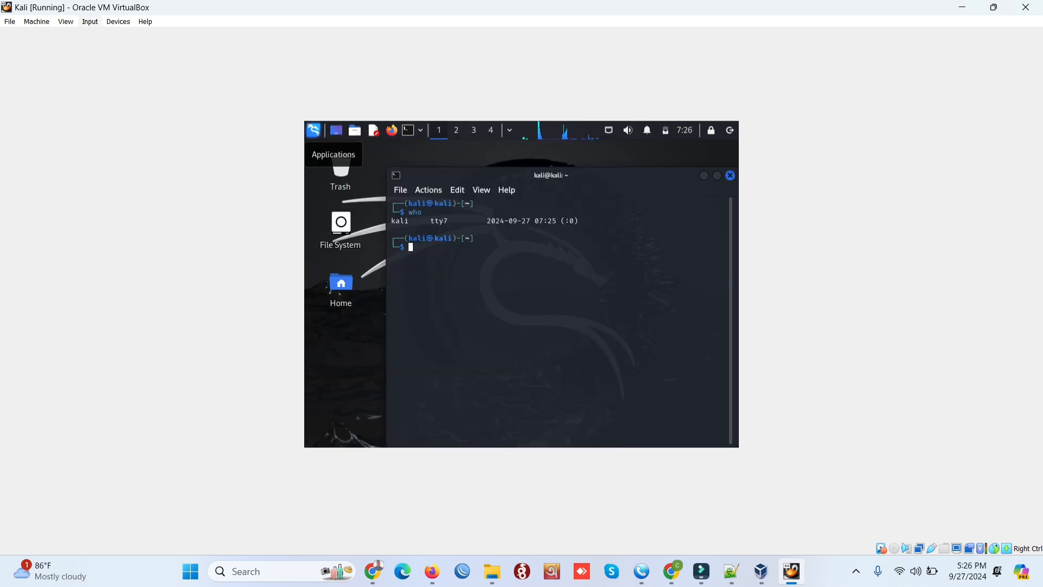
- Switch the Kali machine to full-screen mode and close its terminal window
{"action": "left_click", "coordinate": [66, 21]}
{"action": "left_click", "coordinate": [100, 35]}
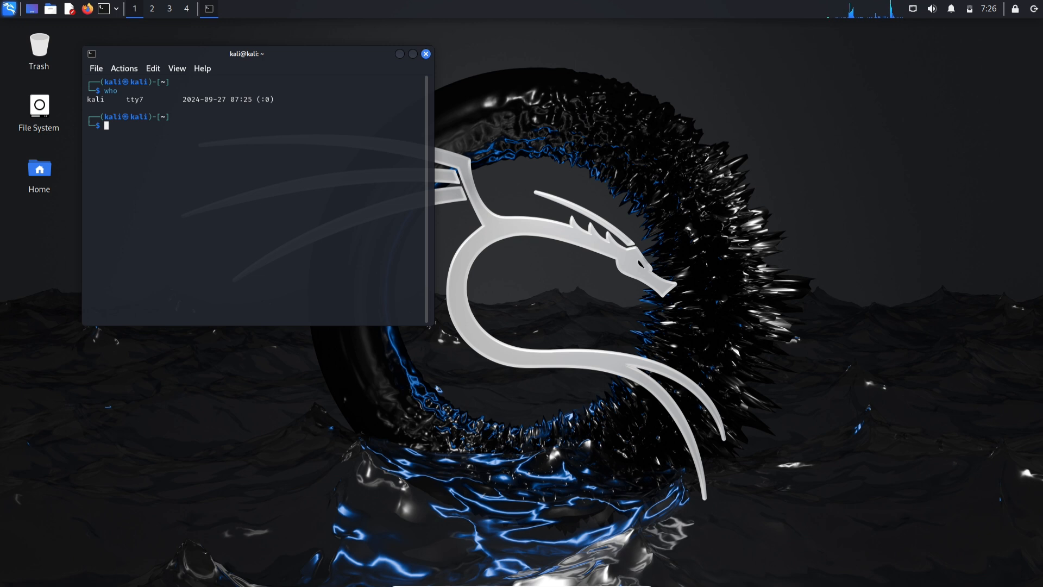
{"action": "key", "text": "ctrl+d"}
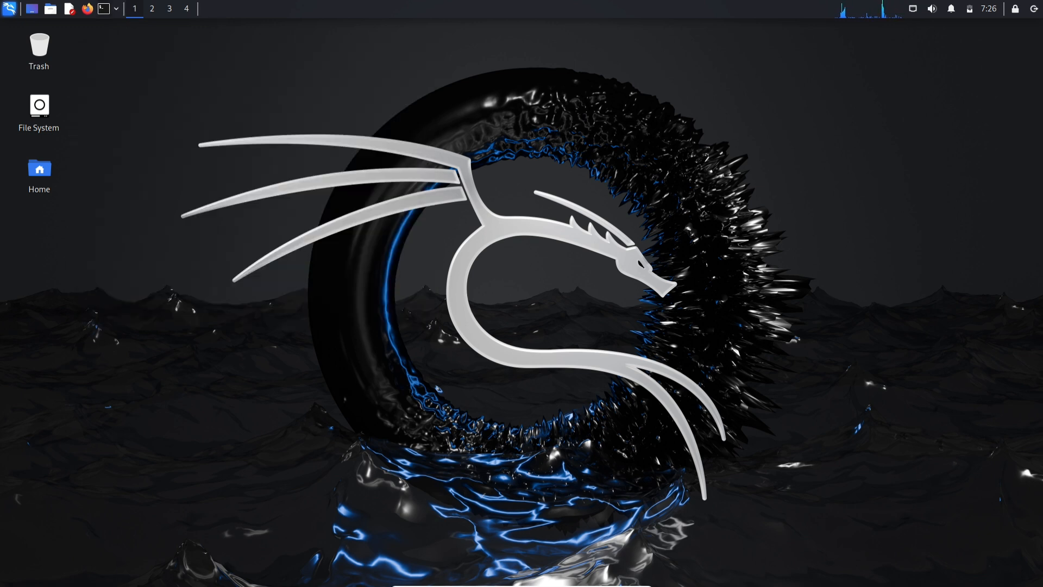
- Open a new terminal and start a root shell with sudo -i, entering the account password
{"action": "key", "text": "ctrl+alt+t"}
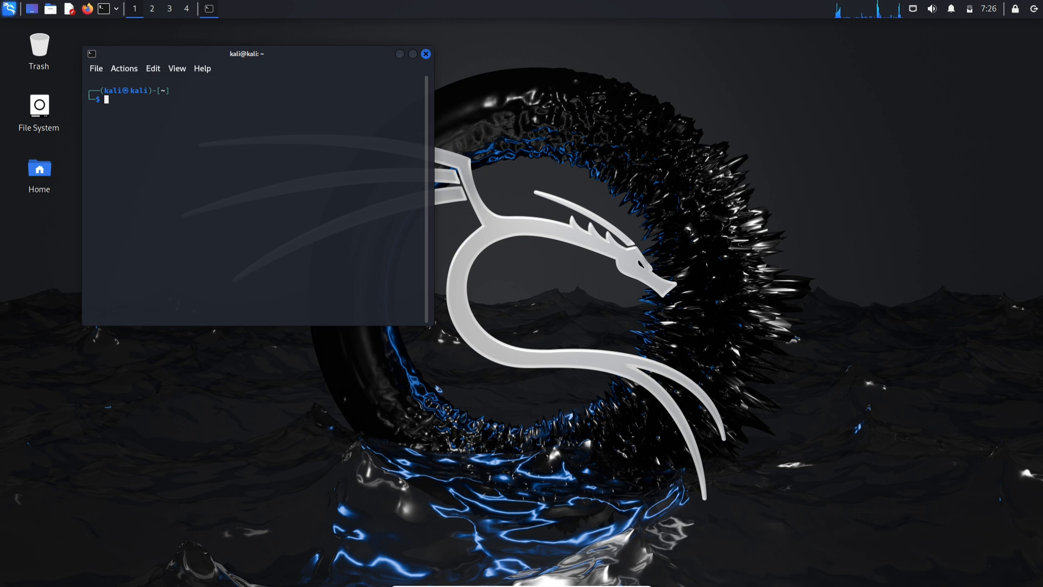
{"action": "type", "text": "sudo -i"}
{"action": "key", "text": "Return"}
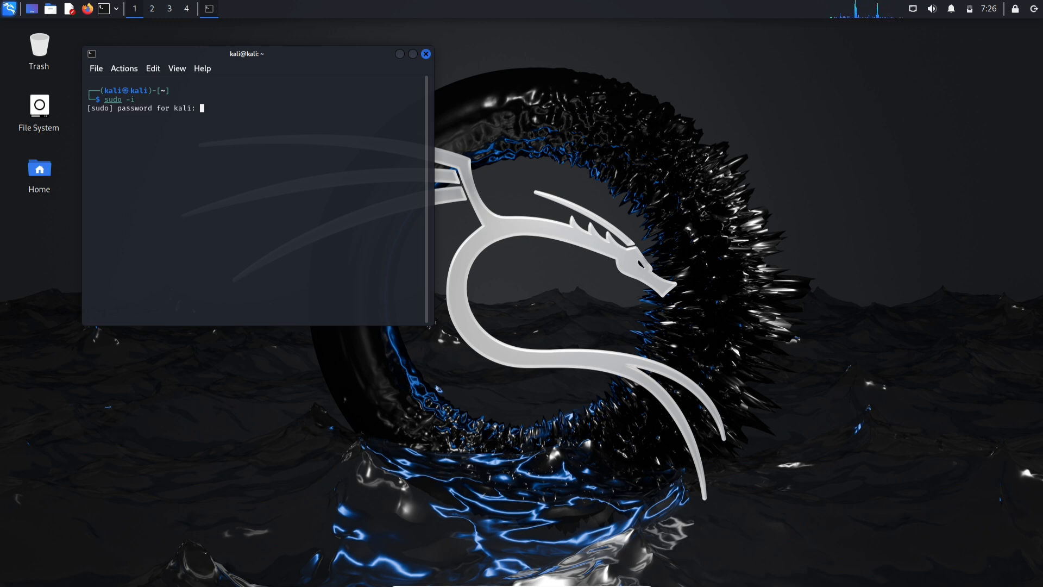
{"action": "key", "text": "Return"}
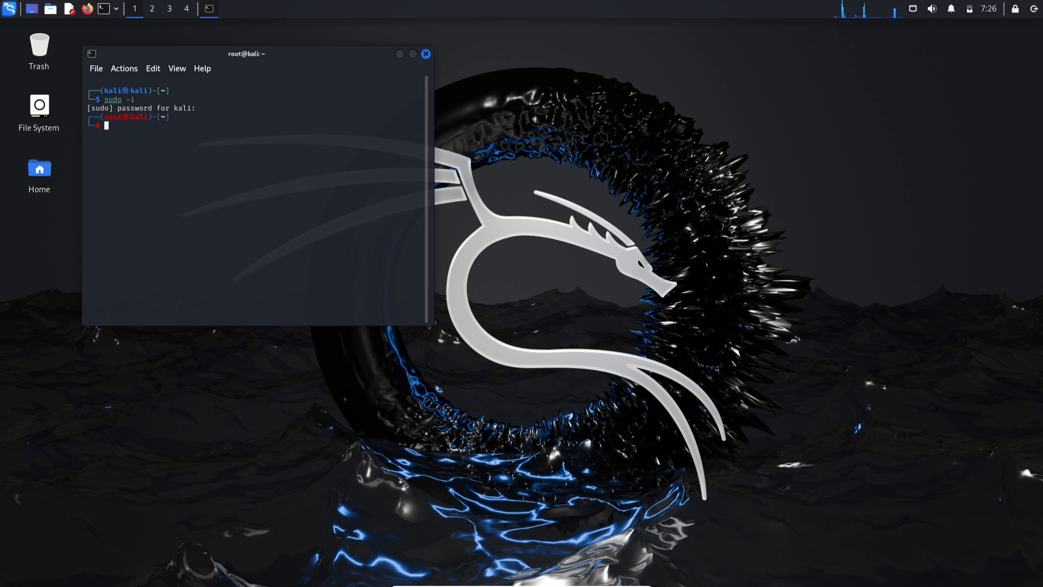
- Try to refresh the package lists with apt get update, and check the session's user with who am i
{"action": "type", "text": "apt get update"}
{"action": "key", "text": "Return"}
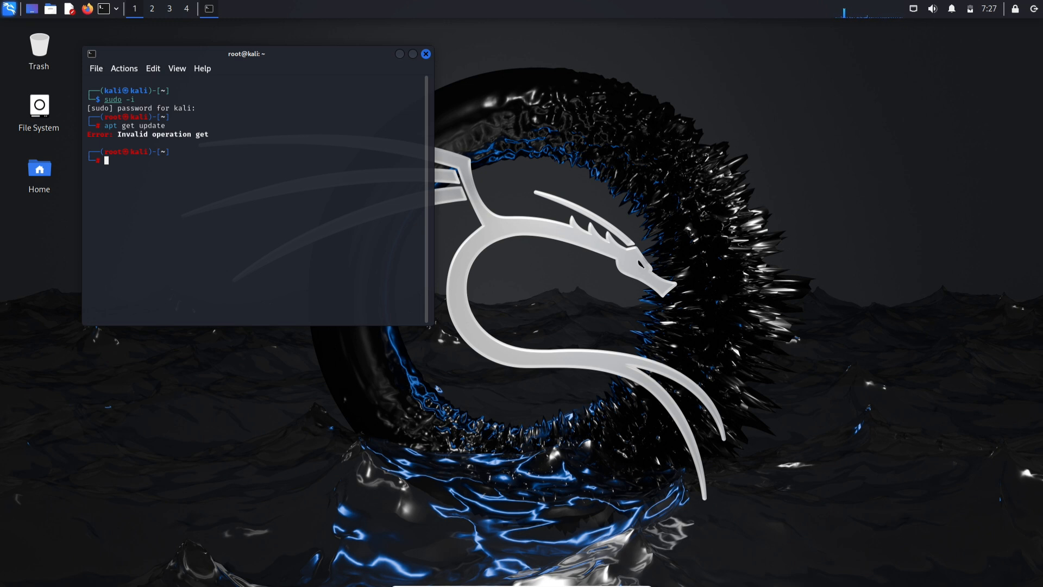
{"action": "type", "text": "who am i"}
{"action": "key", "text": "Return"}
- Run apt upgrade and refresh the package lists with apt-get update
{"action": "type", "text": "apt upgrade"}
{"action": "key", "text": "Return"}
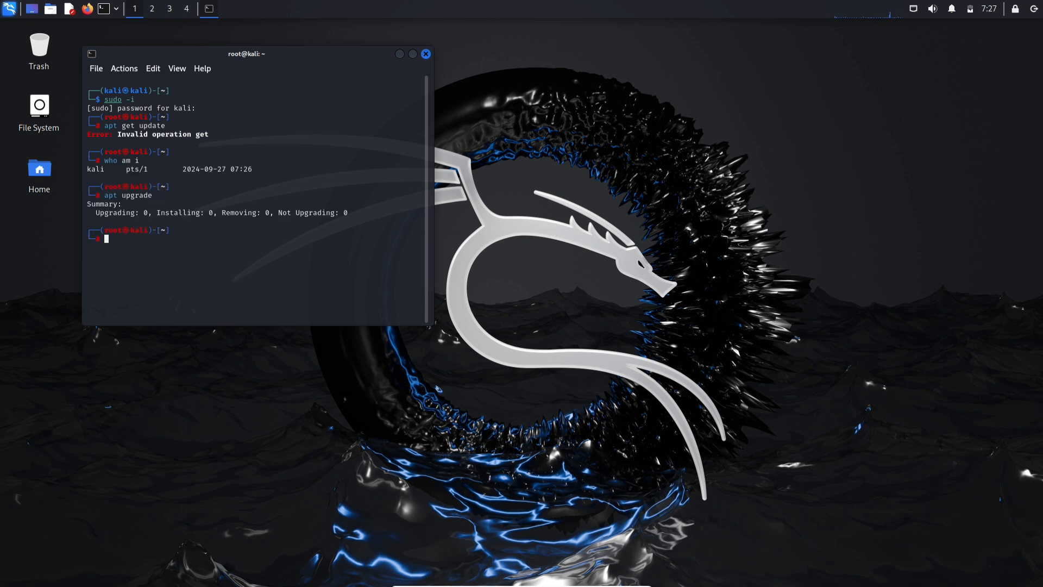
{"action": "type", "text": "apt-get update"}
{"action": "key", "text": "Return"}
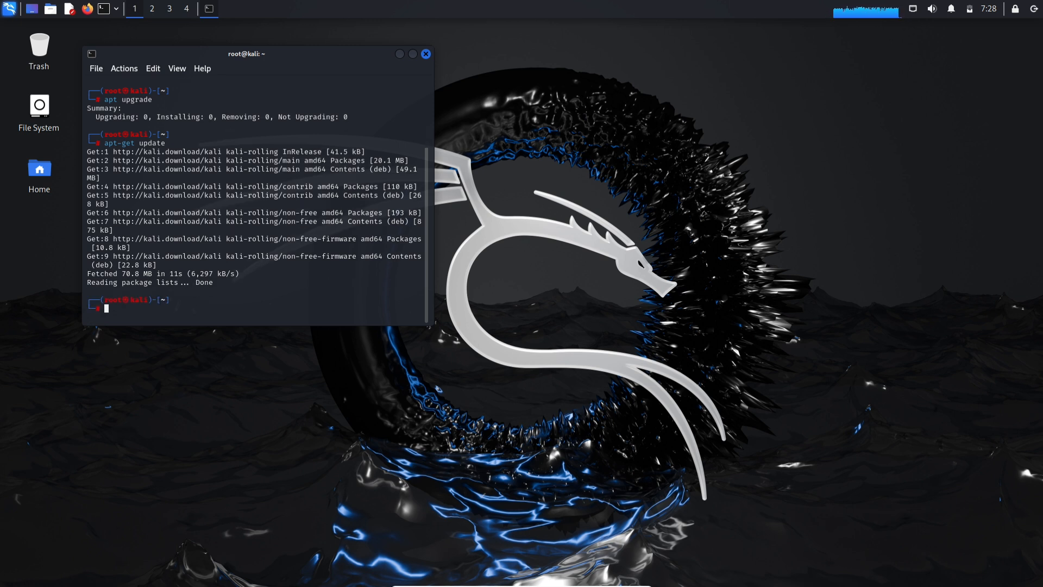
- Display the contents of /etc/os-release with cat to check the Kali release
{"action": "type", "text": "cat /etc/re"}
{"action": "key", "text": "Tab"}
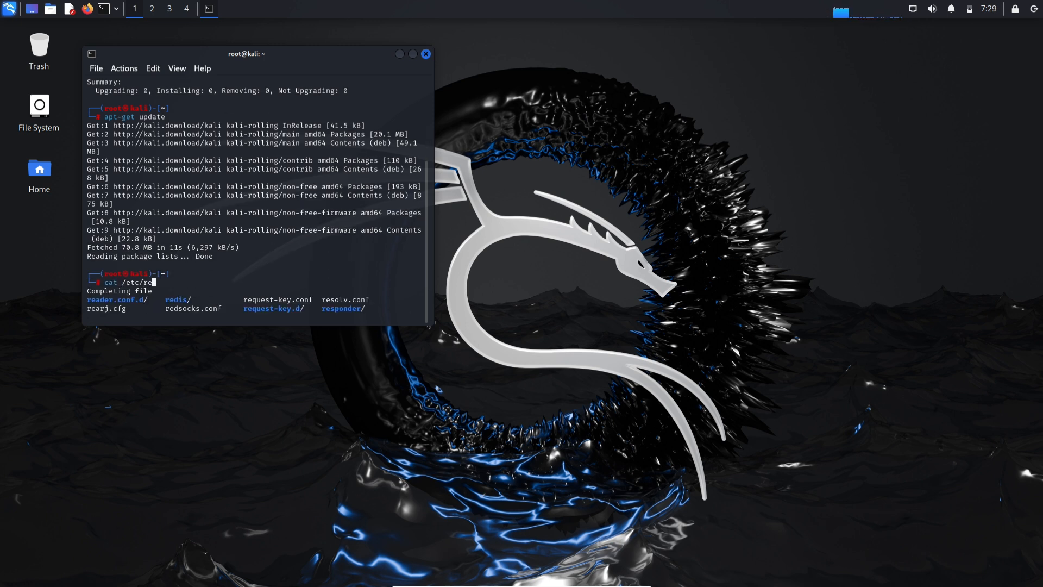
{"action": "type", "text": "l"}
{"action": "key", "text": "Tab"}
{"action": "type", "text": "a"}
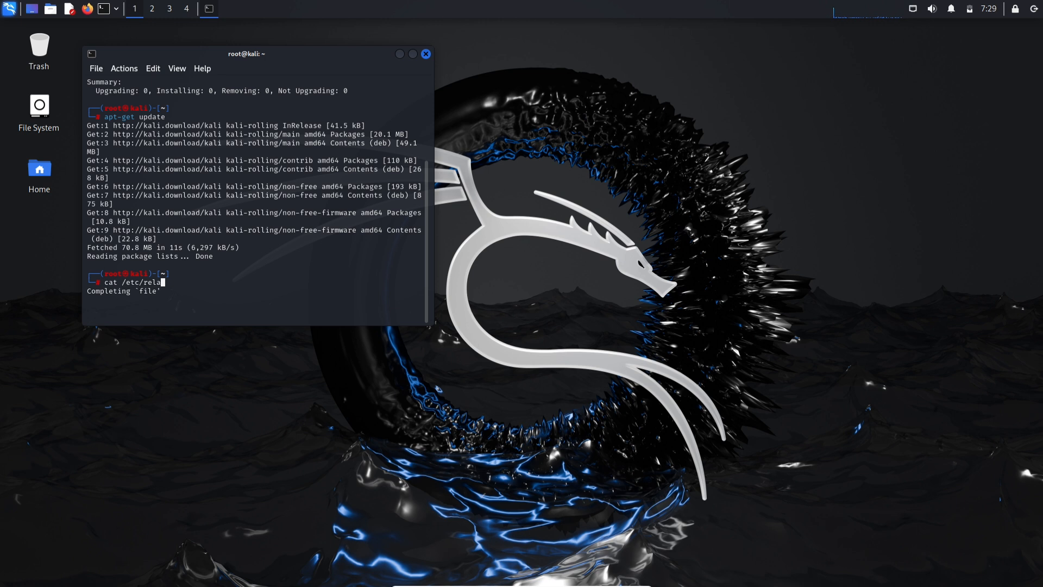
{"action": "key", "text": "Tab"}
{"action": "key", "text": "Return"}
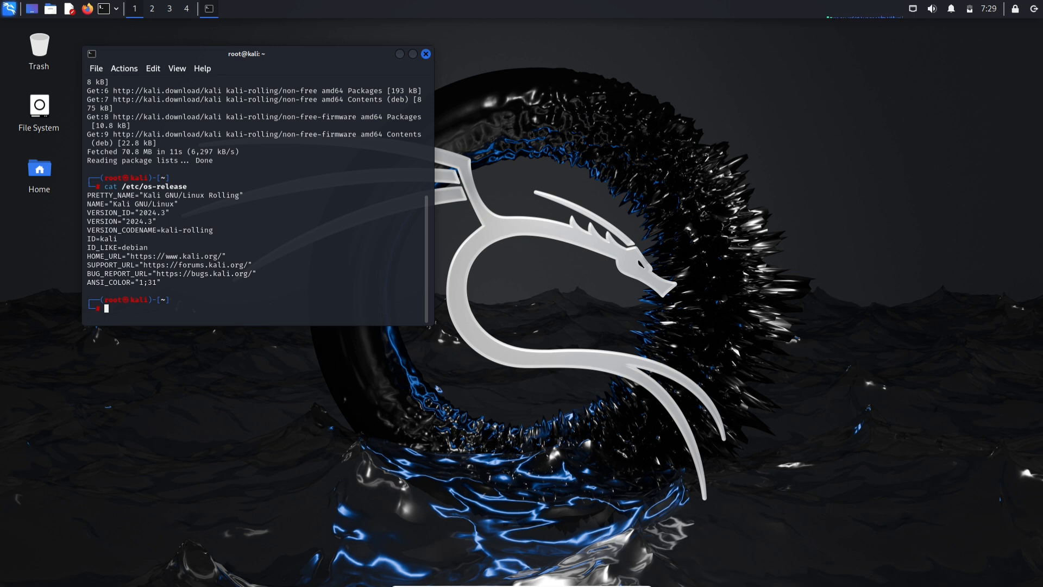
- Maximize the terminal window and highlight the name and version lines in the os-release output
{"action": "mouse_move", "coordinate": [139, 213]}
{"action": "left_mouse_down"}
{"action": "mouse_move", "coordinate": [178, 213]}
{"action": "mouse_move", "coordinate": [140, 221]}
{"action": "mouse_move", "coordinate": [156, 221]}
{"action": "left_mouse_up"}
{"action": "left_click", "coordinate": [413, 53]}
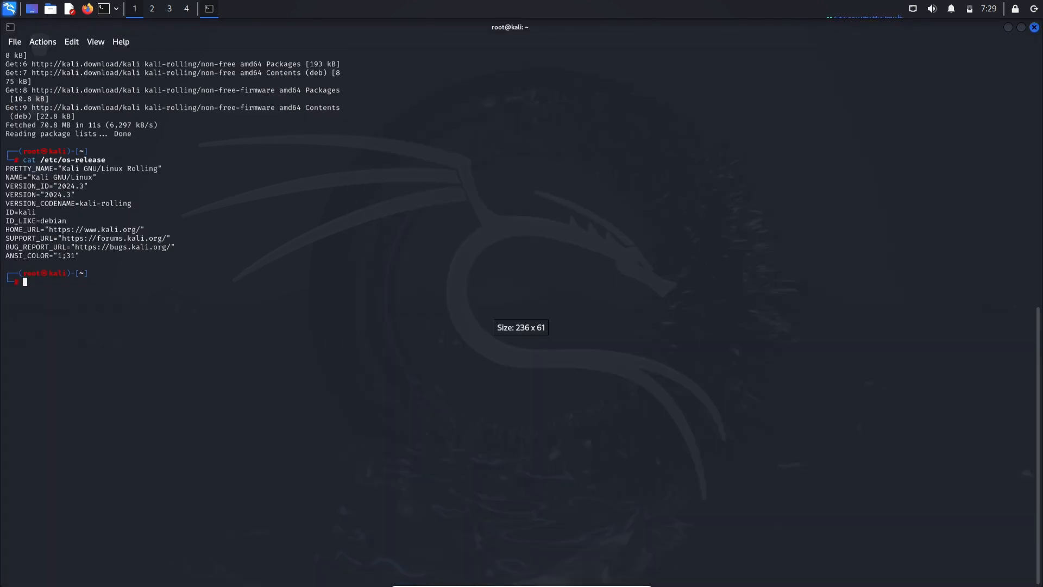
{"action": "left_click_drag", "start_coordinate": [61, 177], "coordinate": [114, 186]}
{"action": "left_click", "coordinate": [114, 186]}
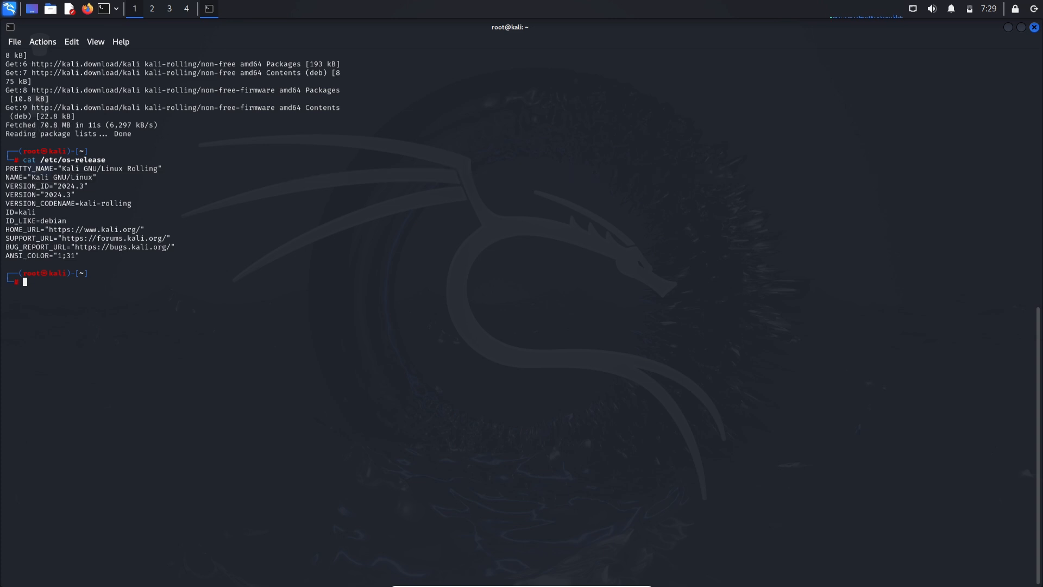